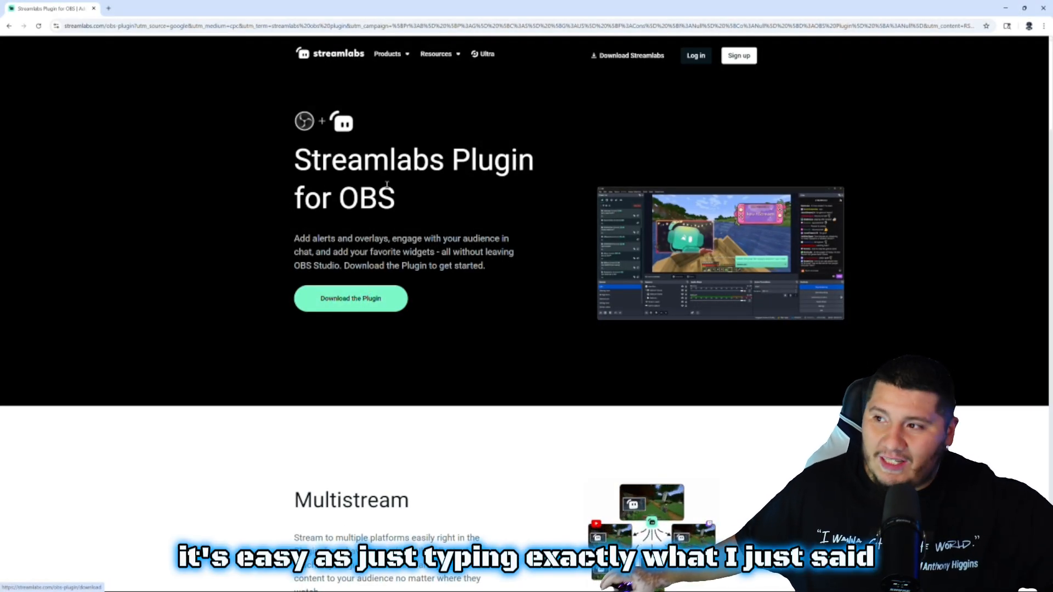
Step: Download the Streamlabs Plugin for OBS and run the StreamlabsPluginUpdater-r102.exe installer
left_click(343, 305)
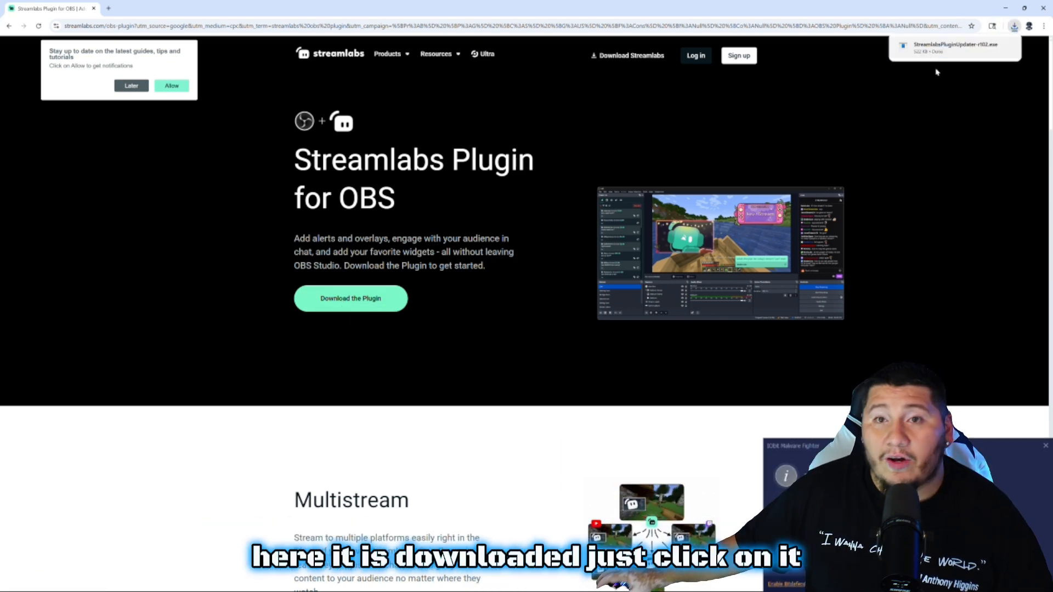
left_click(955, 48)
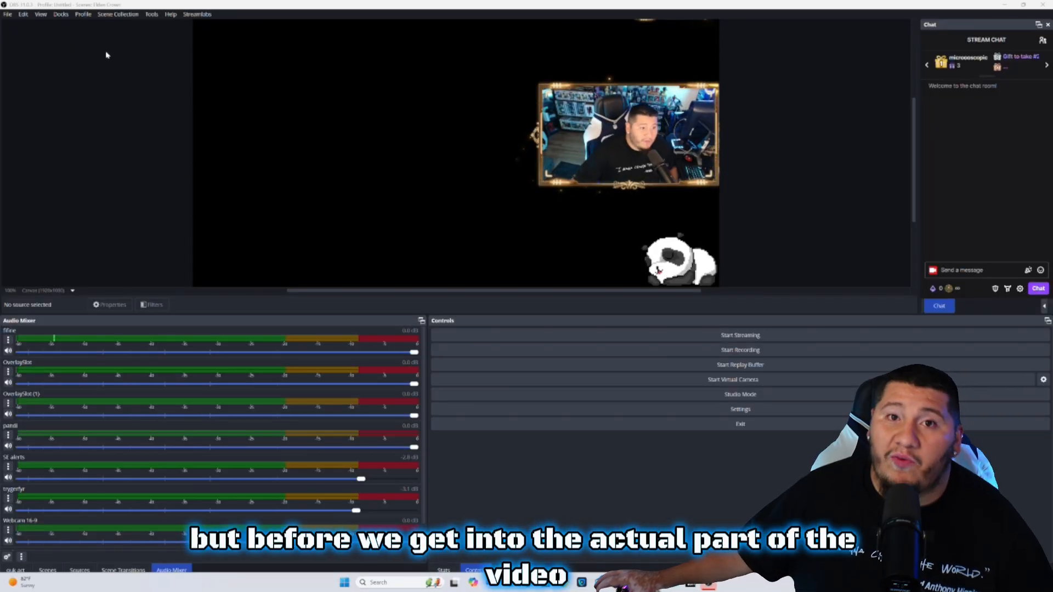
Step: Look through the docks available in OBS and choose Streamlabs: Recent Events
left_click(61, 15)
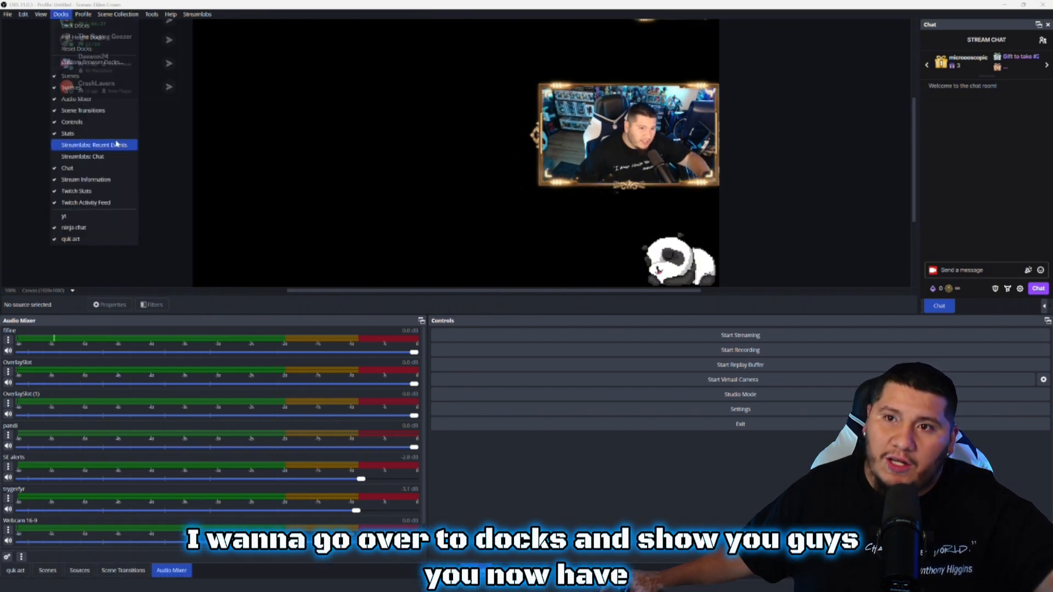
left_click(61, 16)
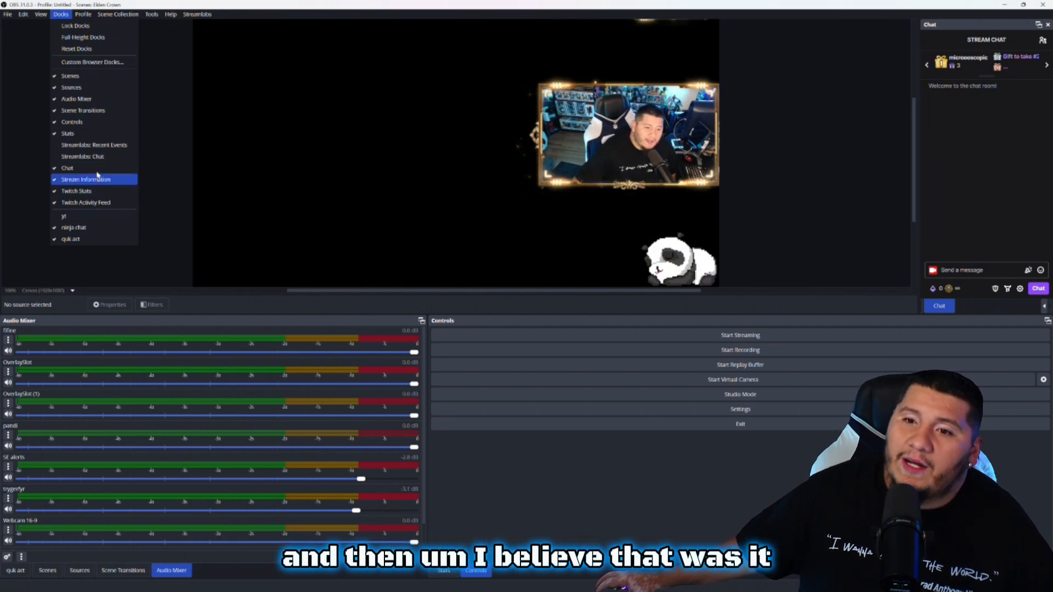
left_click(112, 145)
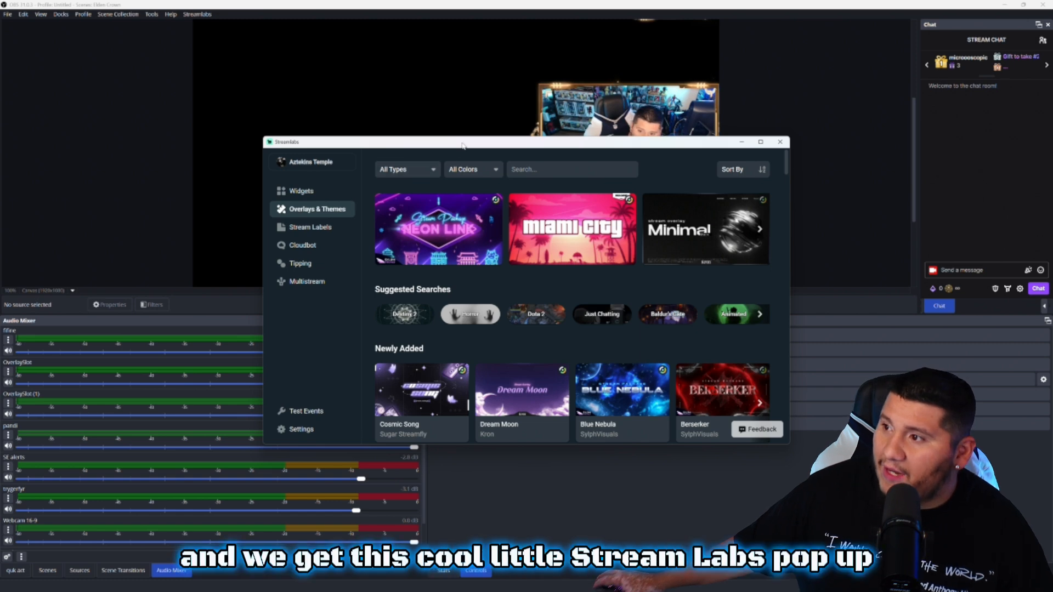
Step: Move the Streamlabs plugin window clear of the webcam preview and review its featured and full widget lists
left_click_drag(451, 155, 264, 113)
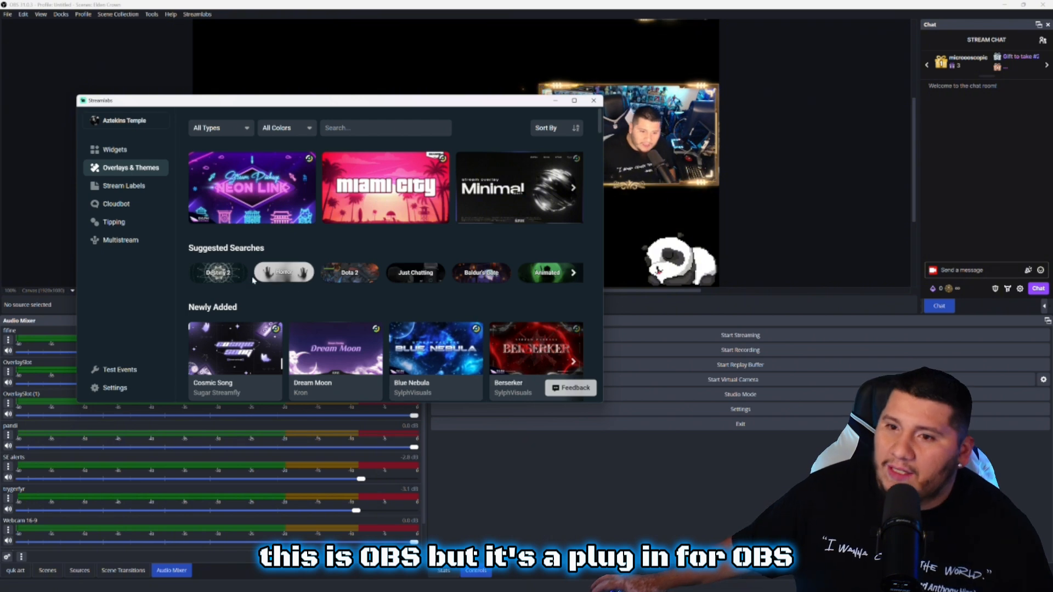
left_click(132, 157)
scroll(284, 298, "down", 4)
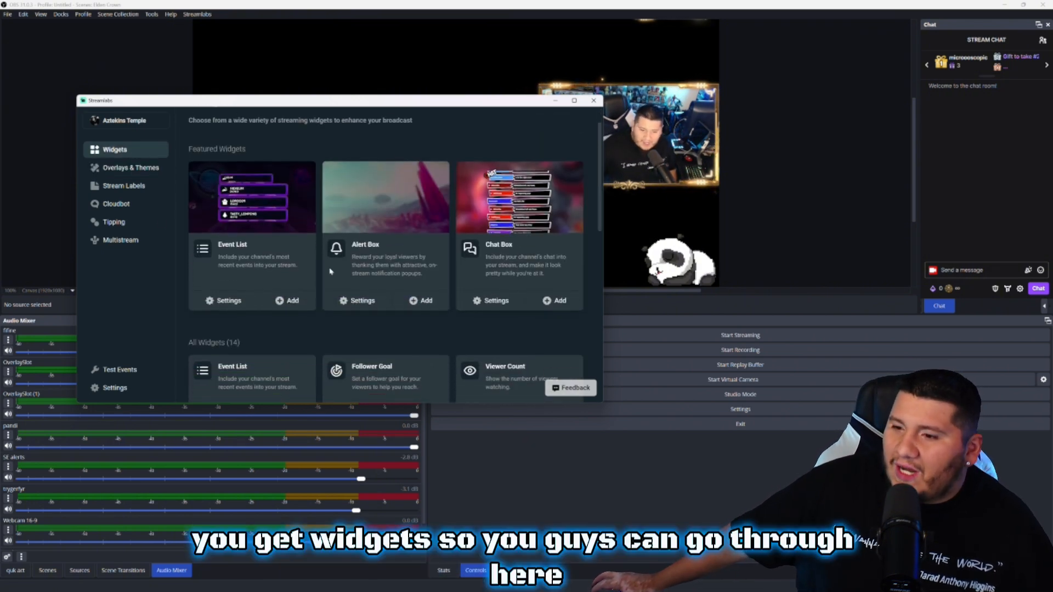
scroll(284, 297, "up", 5)
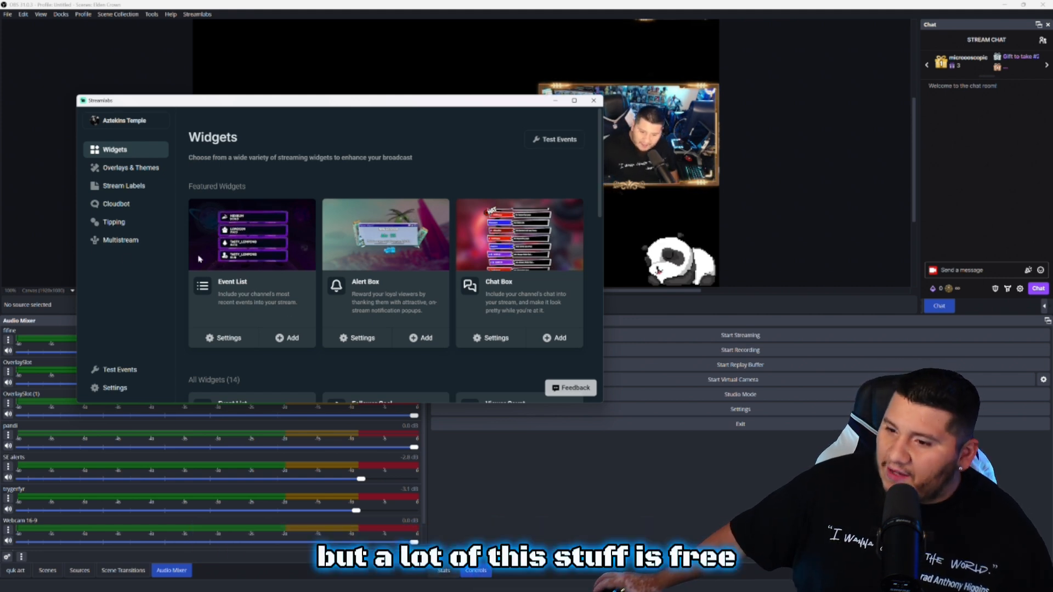
scroll(296, 301, "down", 3)
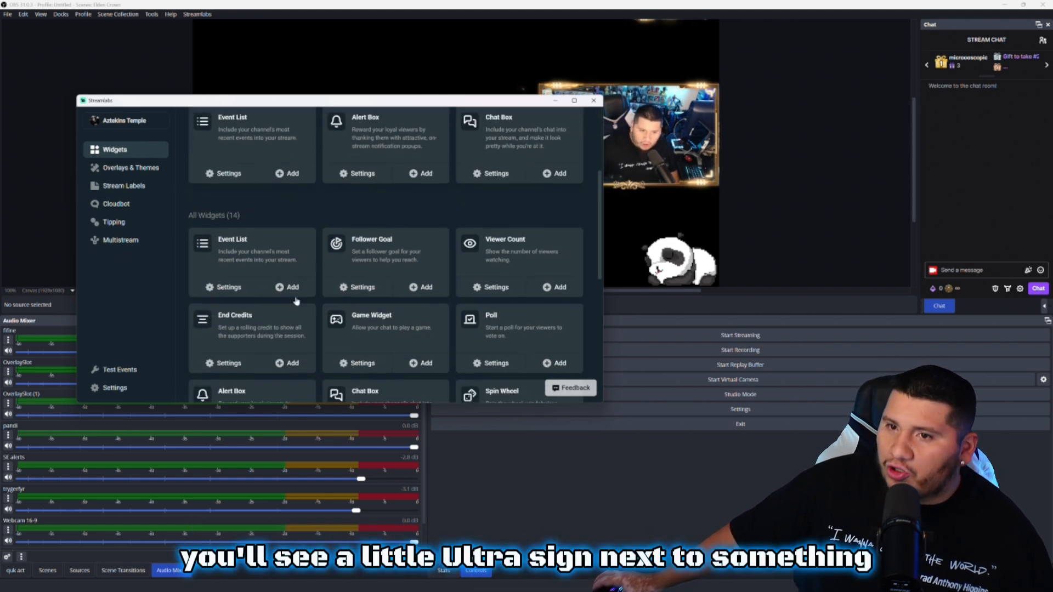
scroll(331, 329, "down", 5)
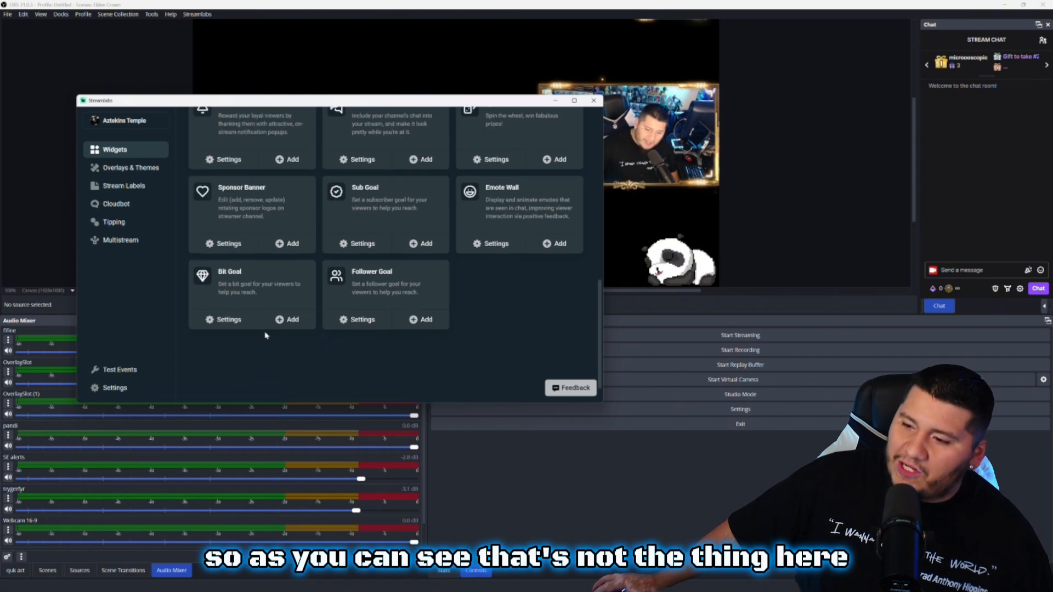
scroll(267, 334, "up", 10)
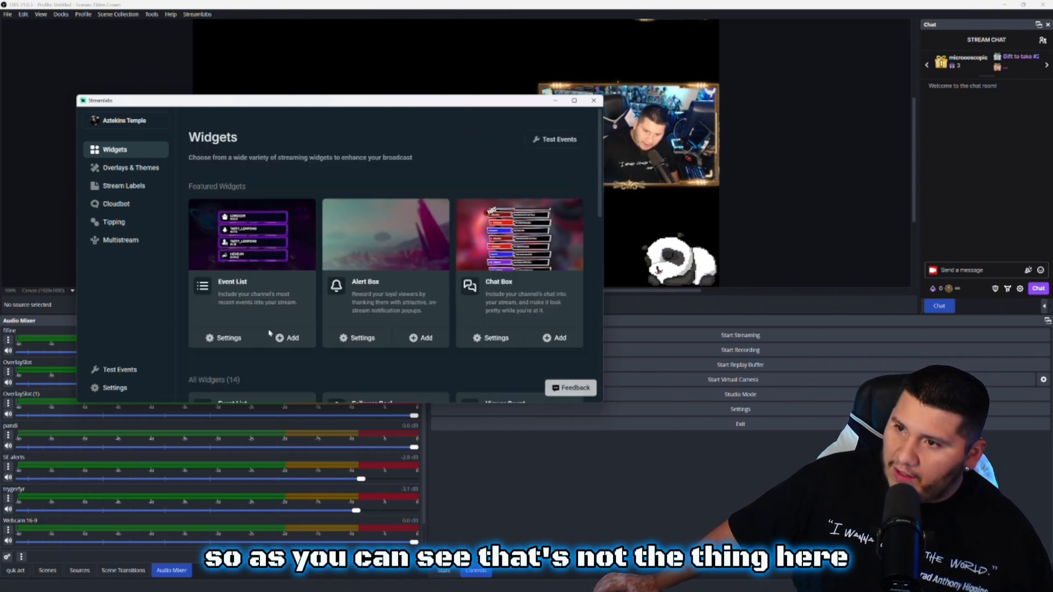
Step: Browse the plugin's overlays and themes catalog, checking the categories for free, non-Ultra designs
left_click(144, 173)
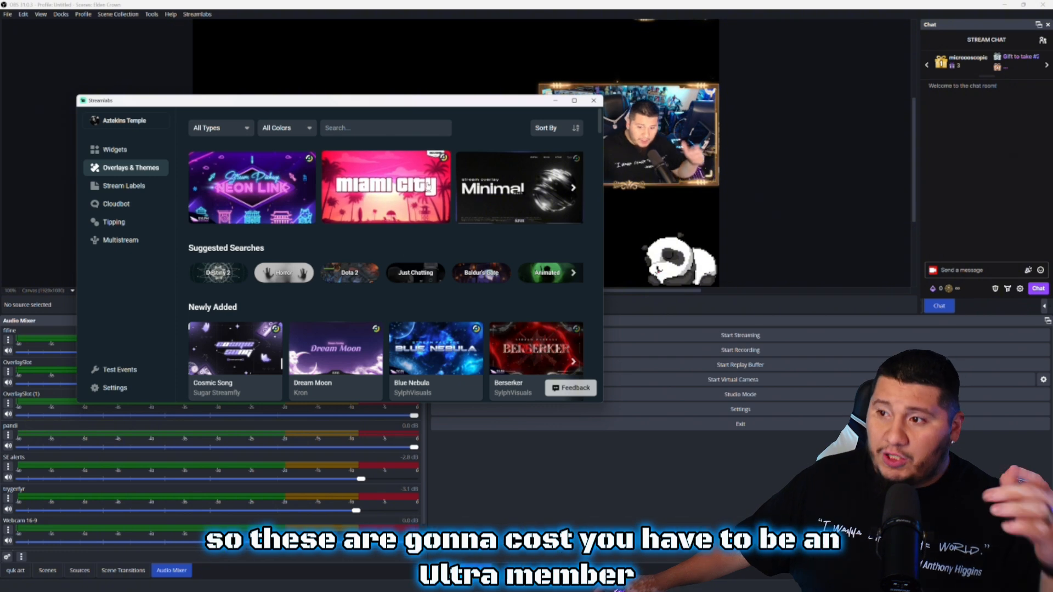
scroll(337, 301, "down", 2)
scroll(336, 301, "down", 6)
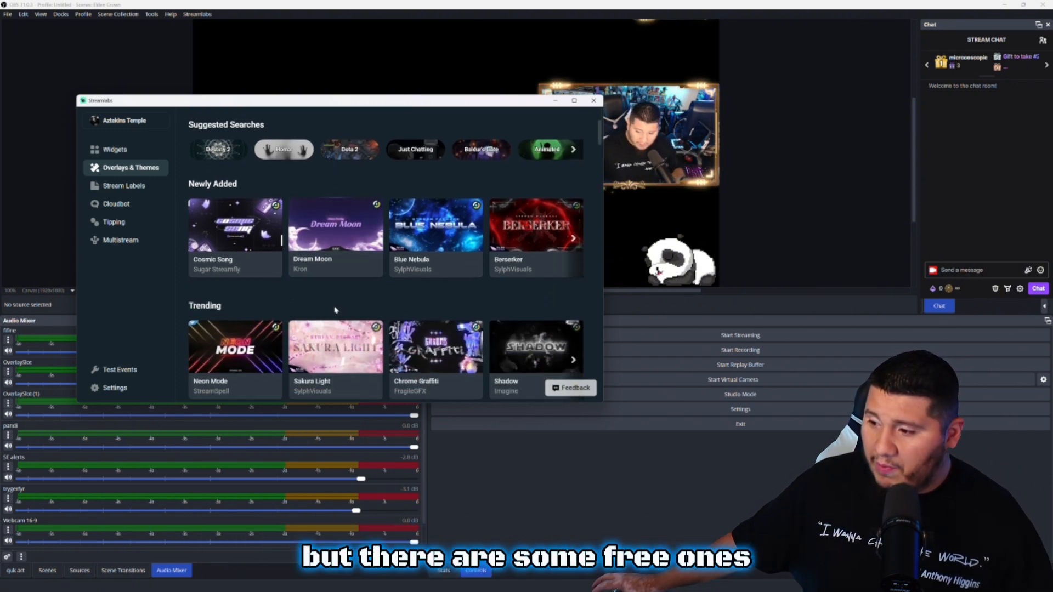
scroll(334, 311, "down", 6)
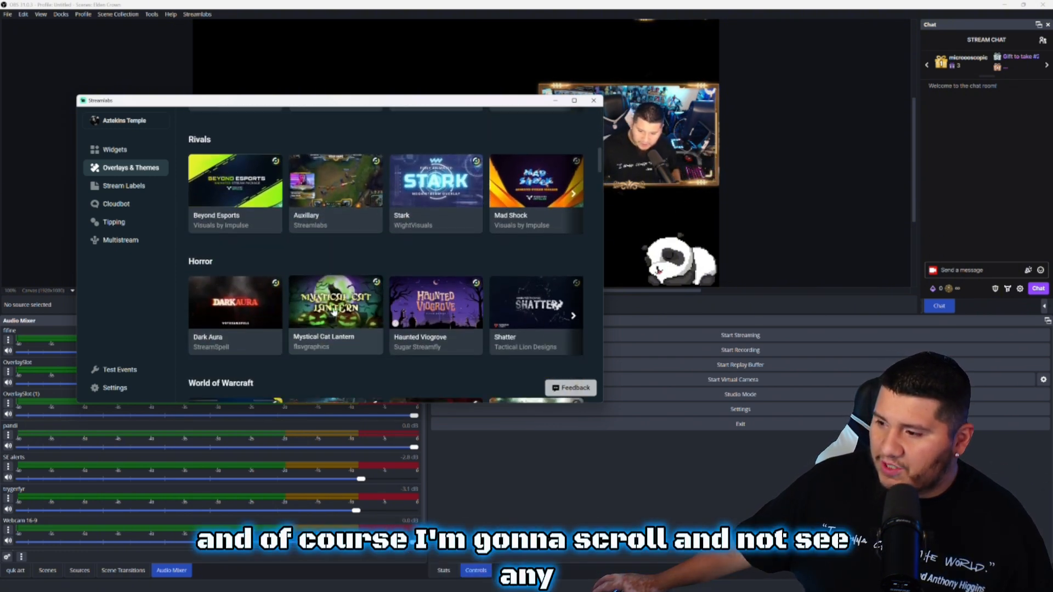
scroll(345, 321, "down", 10)
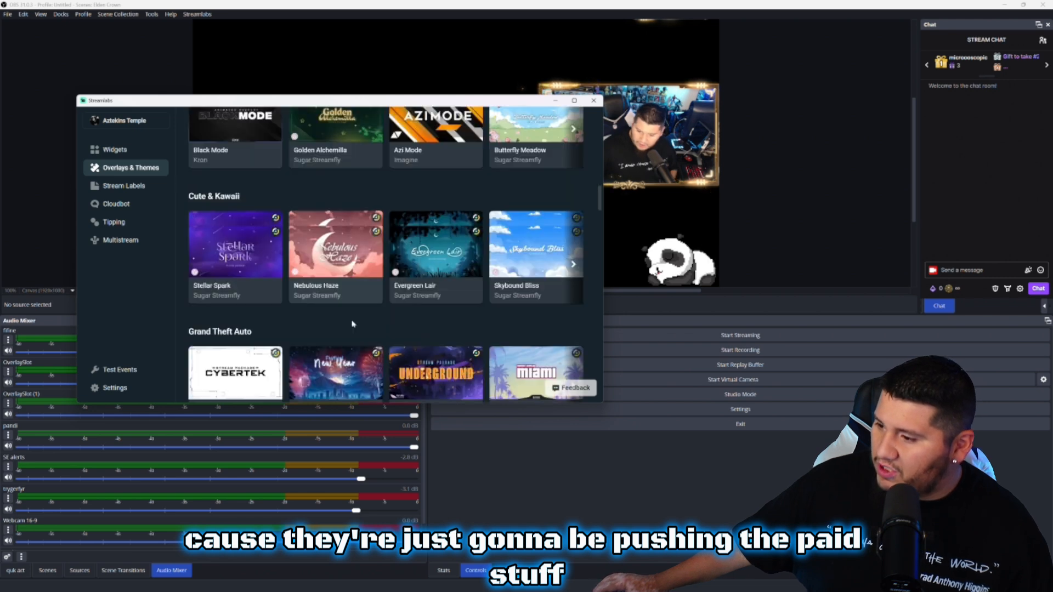
scroll(351, 329, "down", 4)
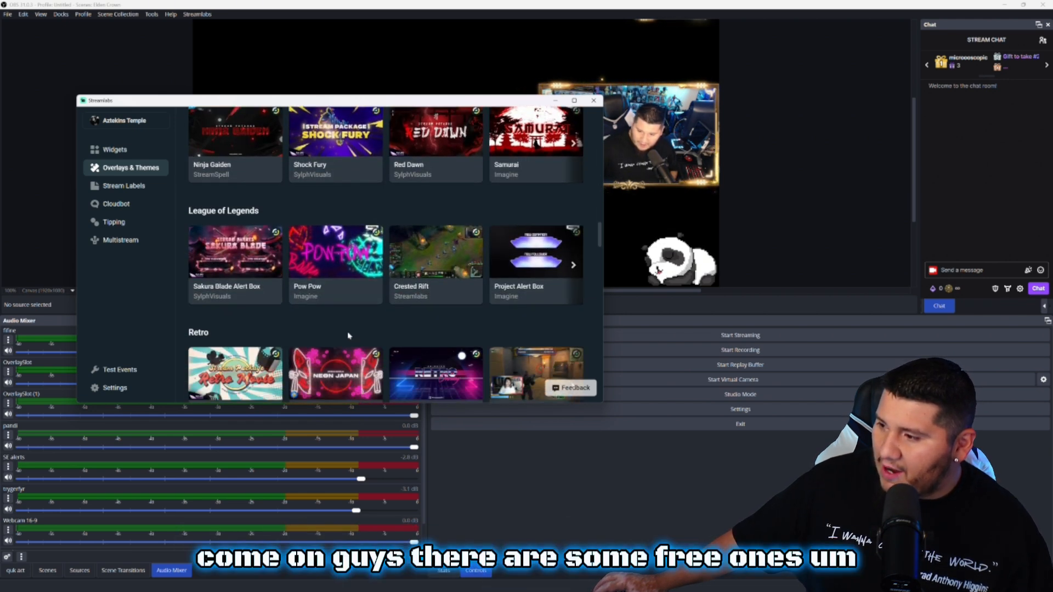
scroll(347, 327, "up", 12)
scroll(346, 324, "up", 15)
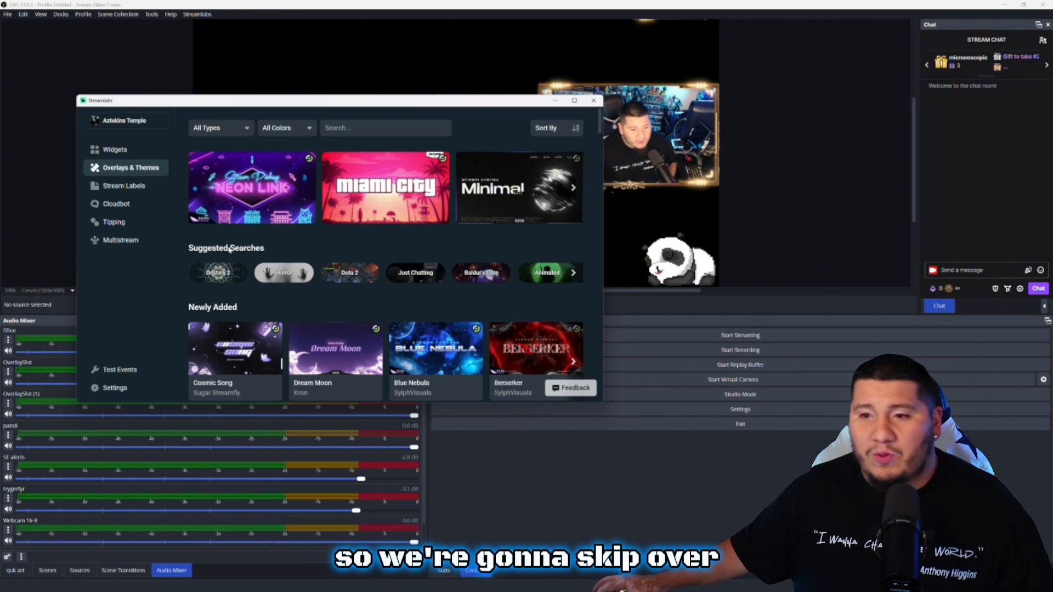
Step: Begin adding a stream label and search the available label types for "sub"
left_click(120, 188)
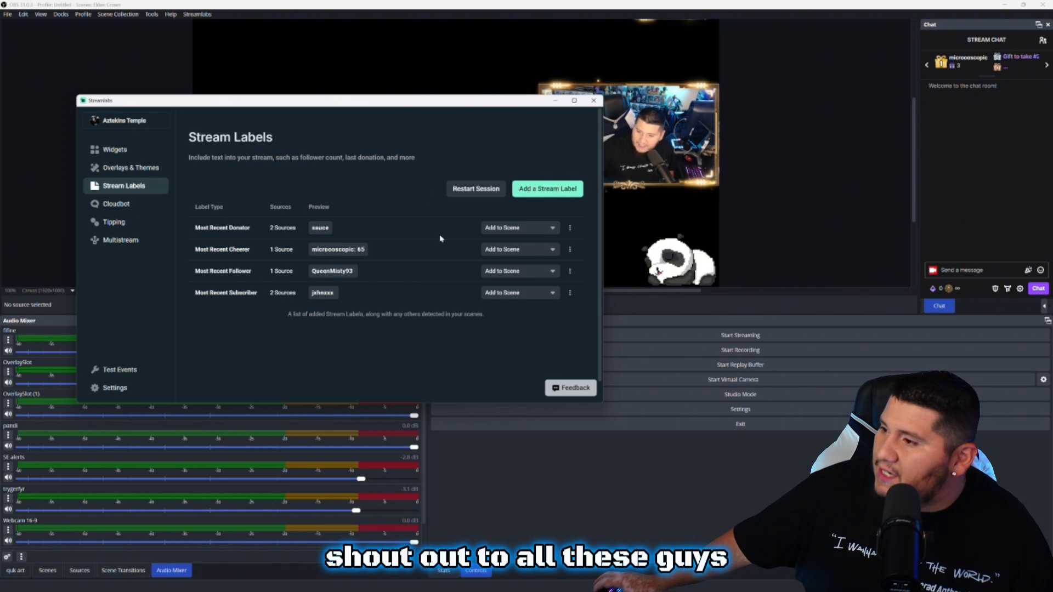
left_click(563, 191)
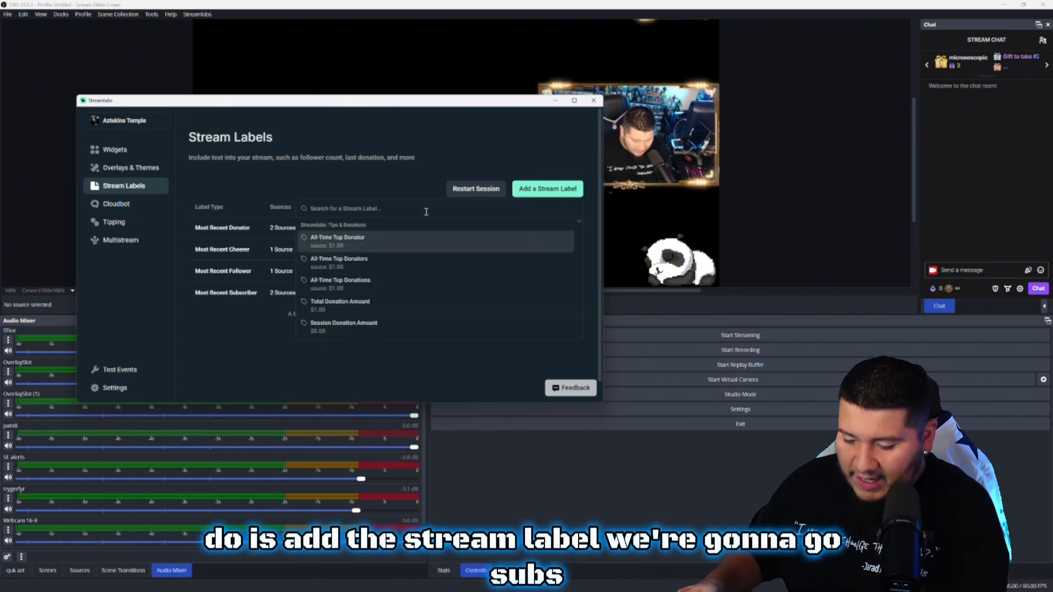
type("subs")
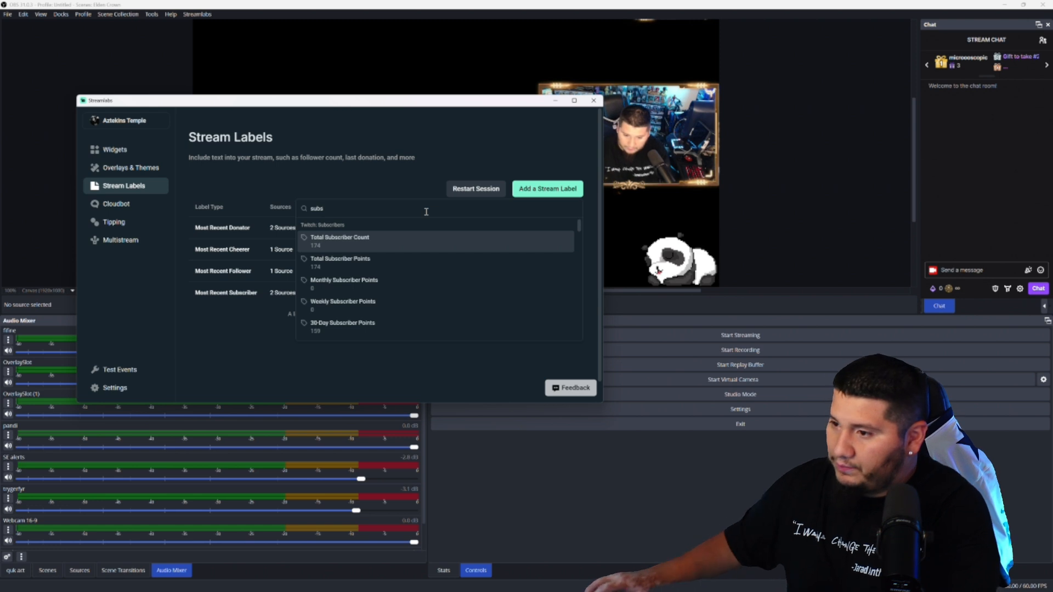
key("BackSpace")
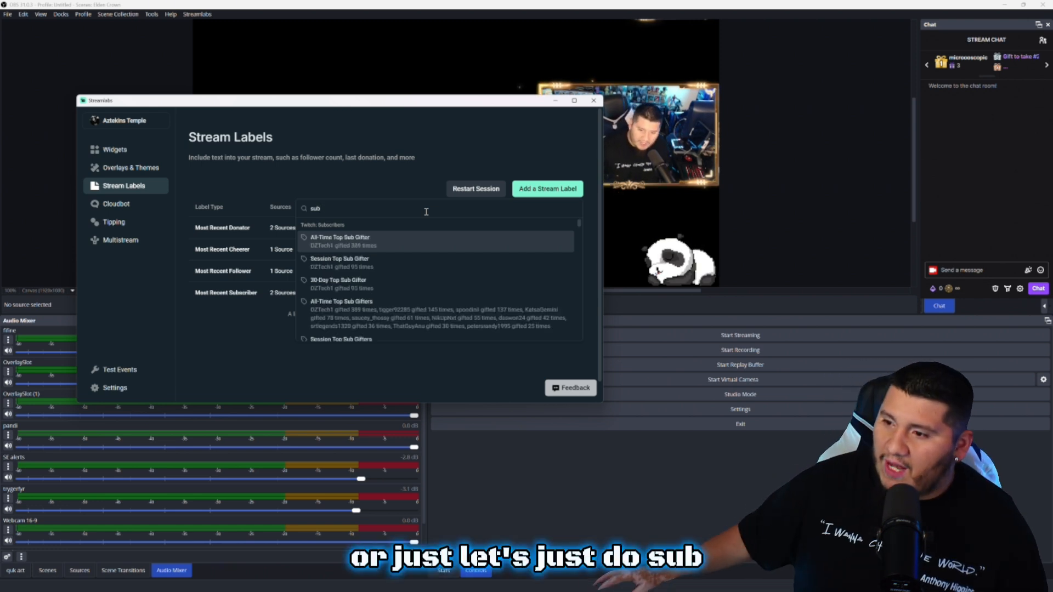
scroll(422, 258, "down", 3)
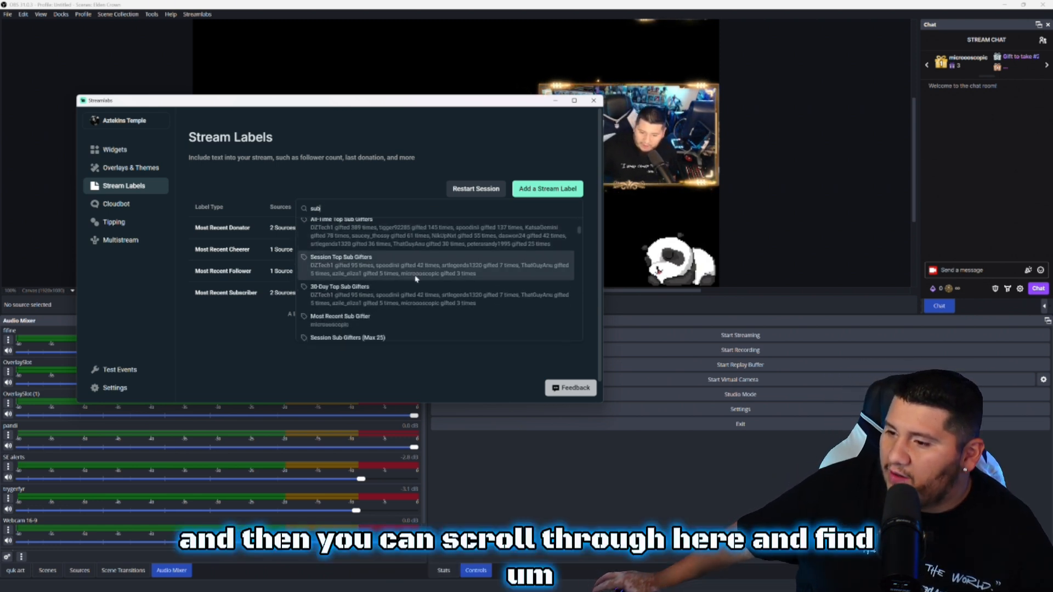
scroll(413, 284, "up", 3)
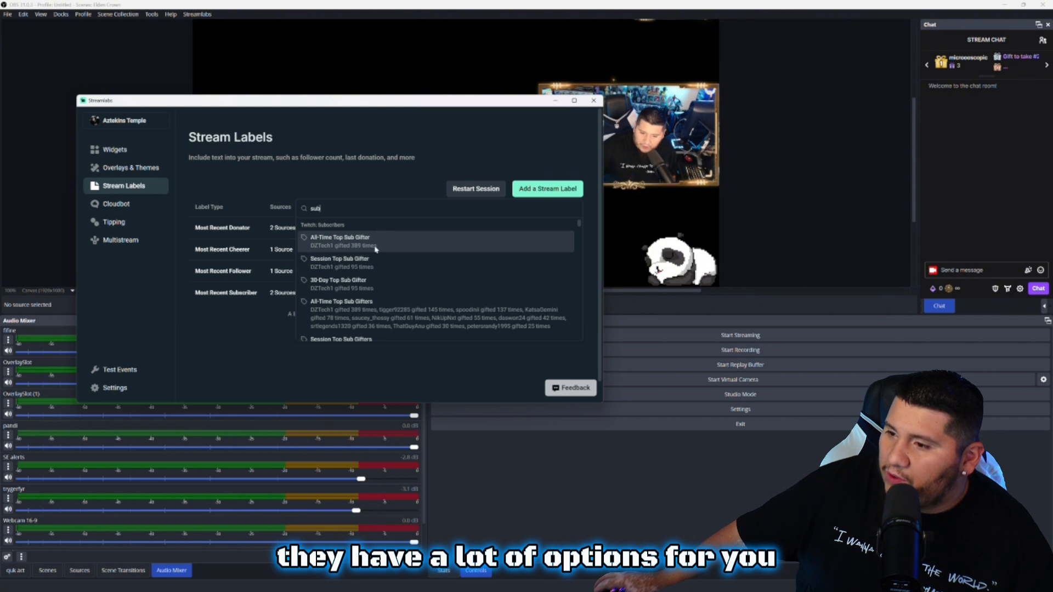
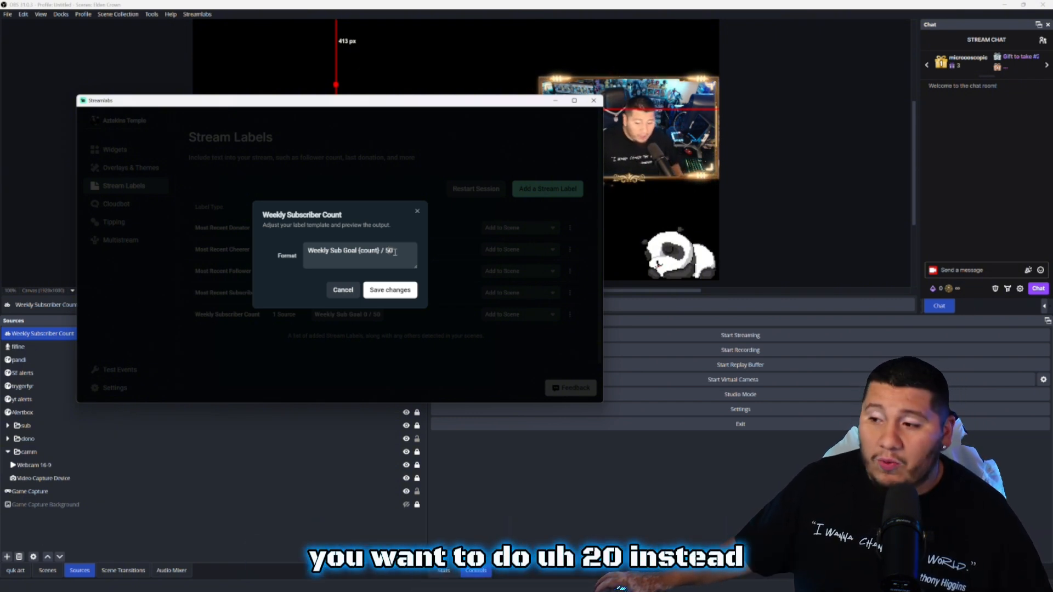
Step: Set the Weekly Subscriber Count label format to "Weekly Sub Goal {count} / 200" and save it
key("BackSpace")
key("BackSpace")
type("20")
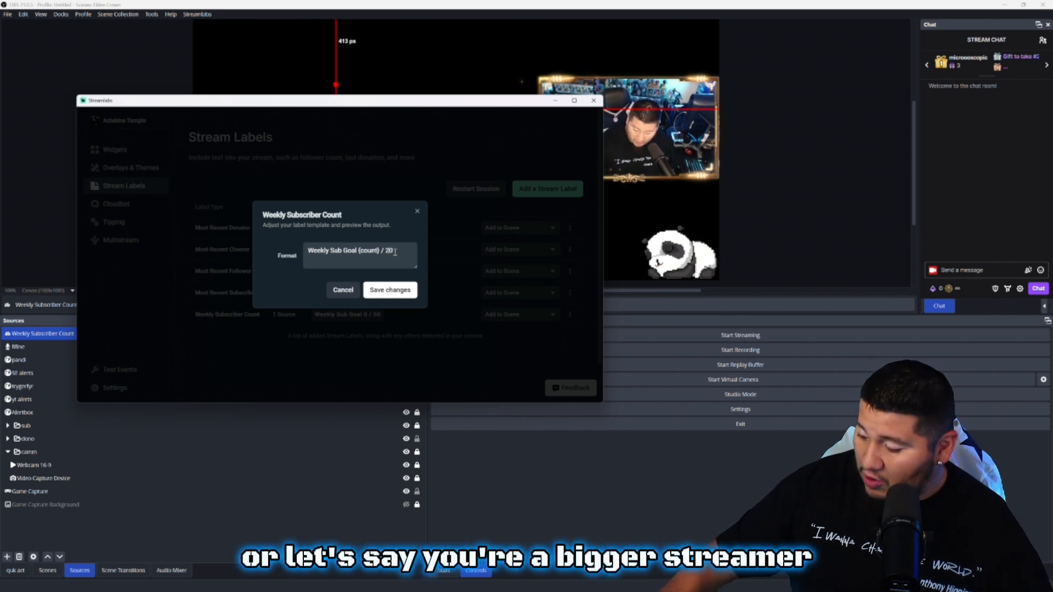
type("0")
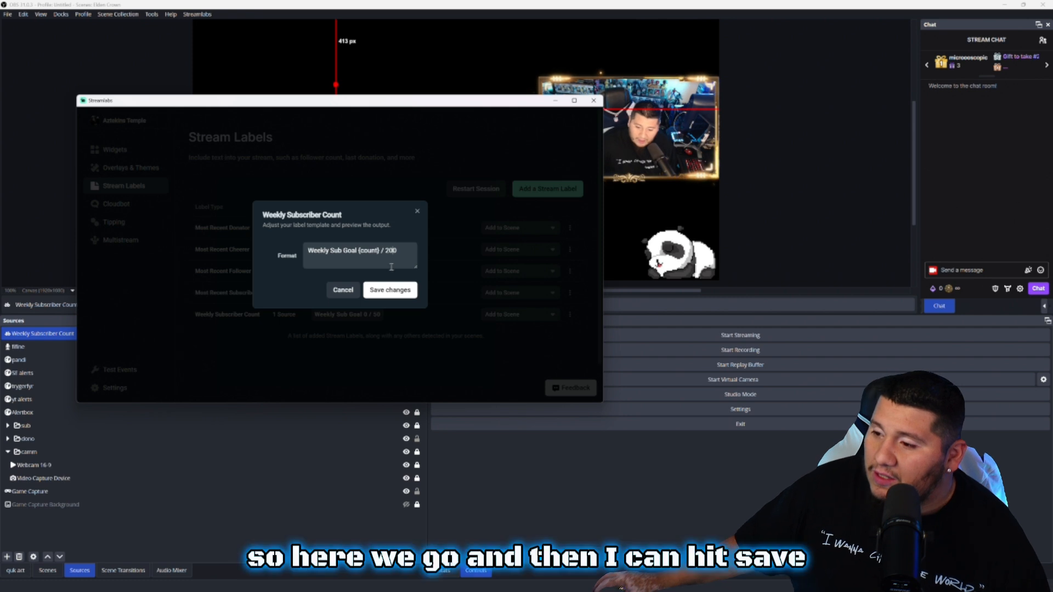
left_click(385, 292)
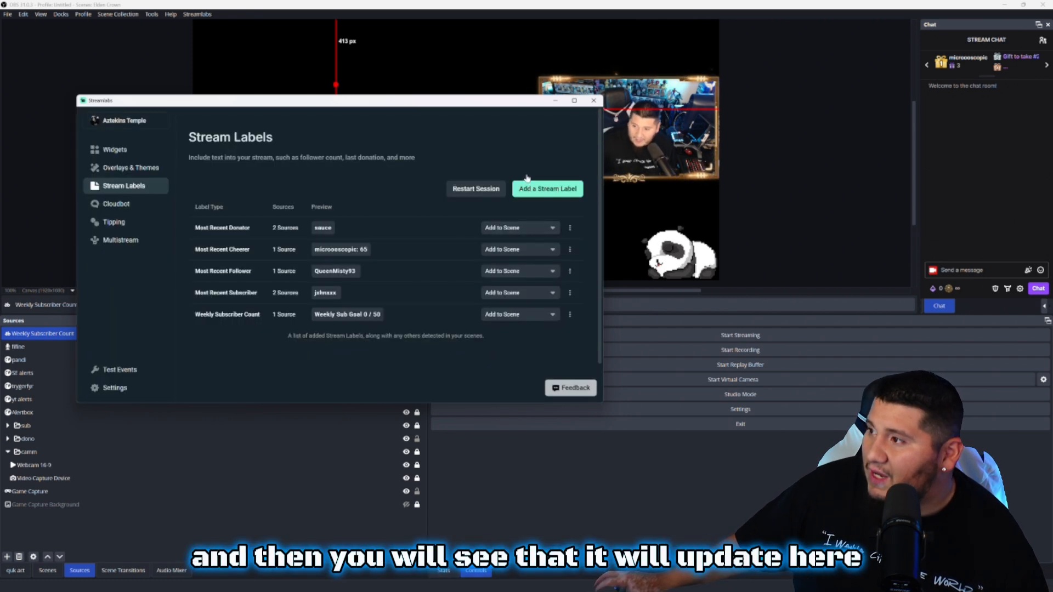
Step: Shrink the weekly sub goal label in the OBS preview and place it just above the webcam frame, about 1272 px from the canvas's left edge
left_click(483, 78)
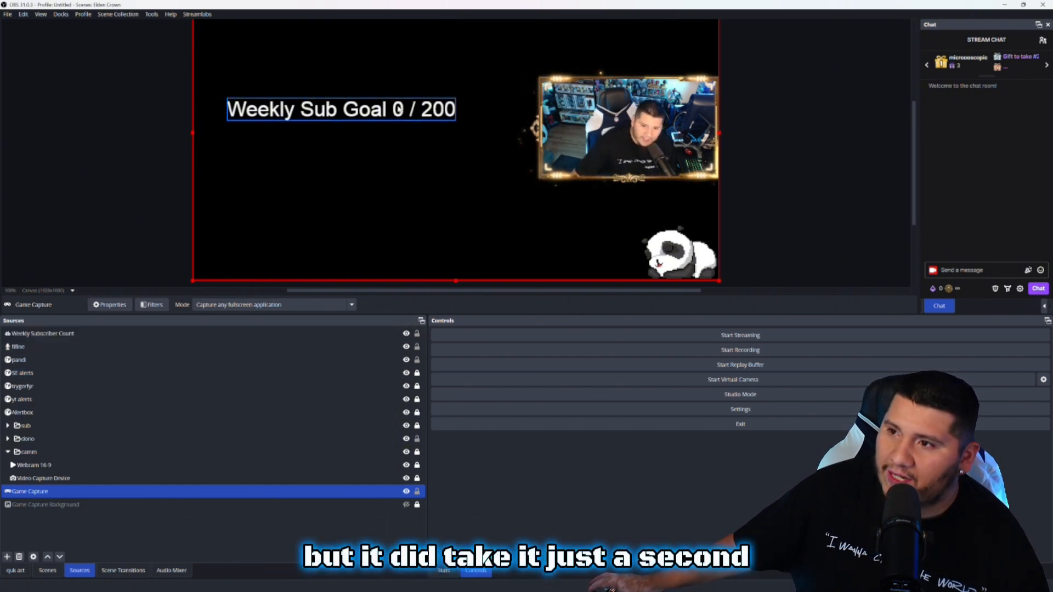
mouse_move(376, 116)
left_mouse_down()
mouse_move(393, 139)
mouse_move(374, 130)
mouse_move(374, 110)
mouse_move(592, 98)
mouse_move(425, 133)
left_mouse_up()
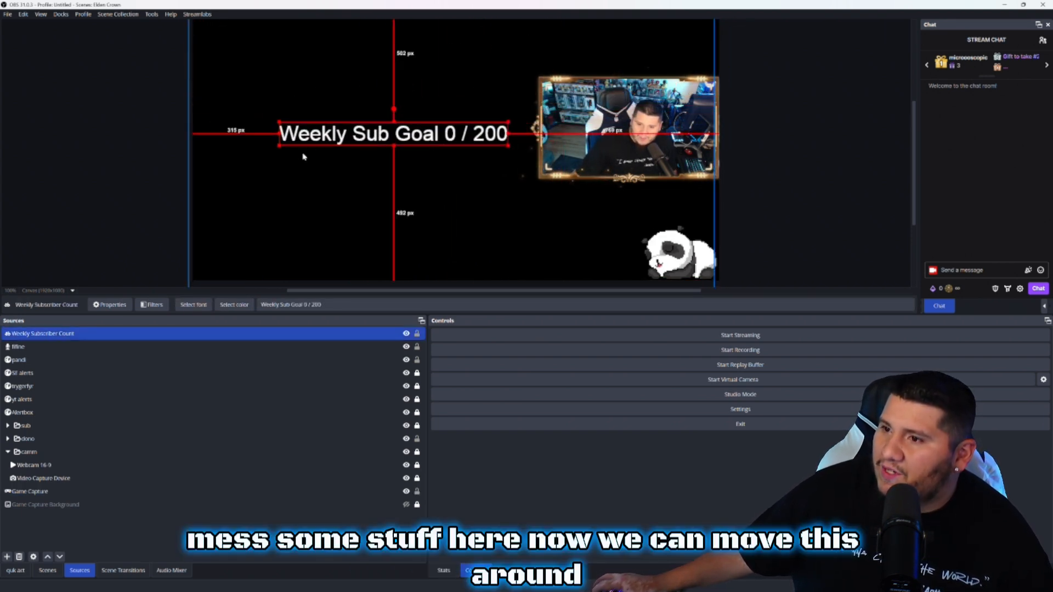
left_click_drag(277, 146, 582, 63)
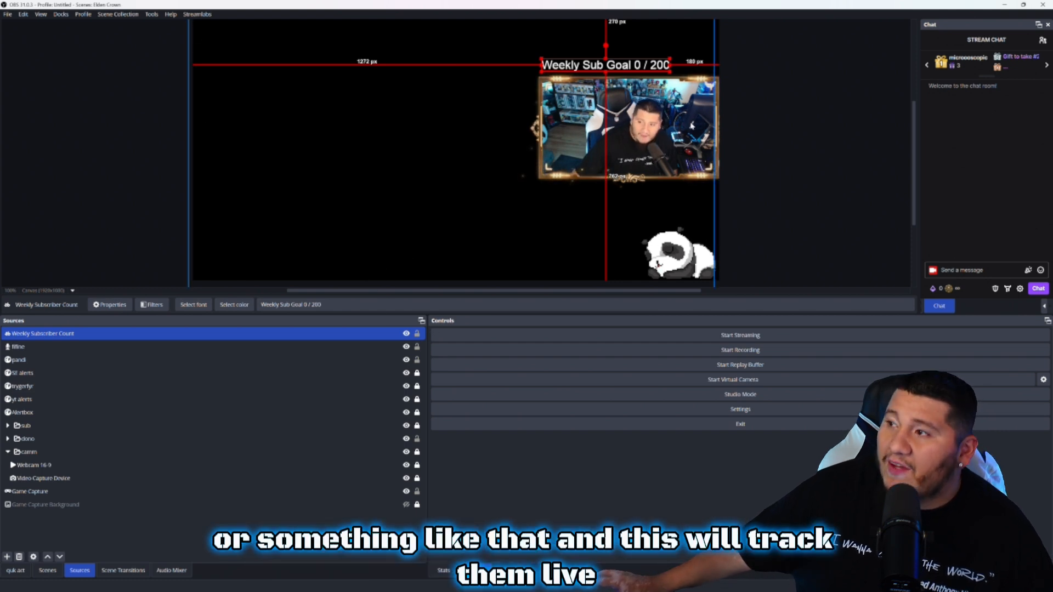
Step: Reopen the Streamlabs plugin window, open the account's dashboard from it, and view the plugin's Tipping page
mouse_move(619, 589)
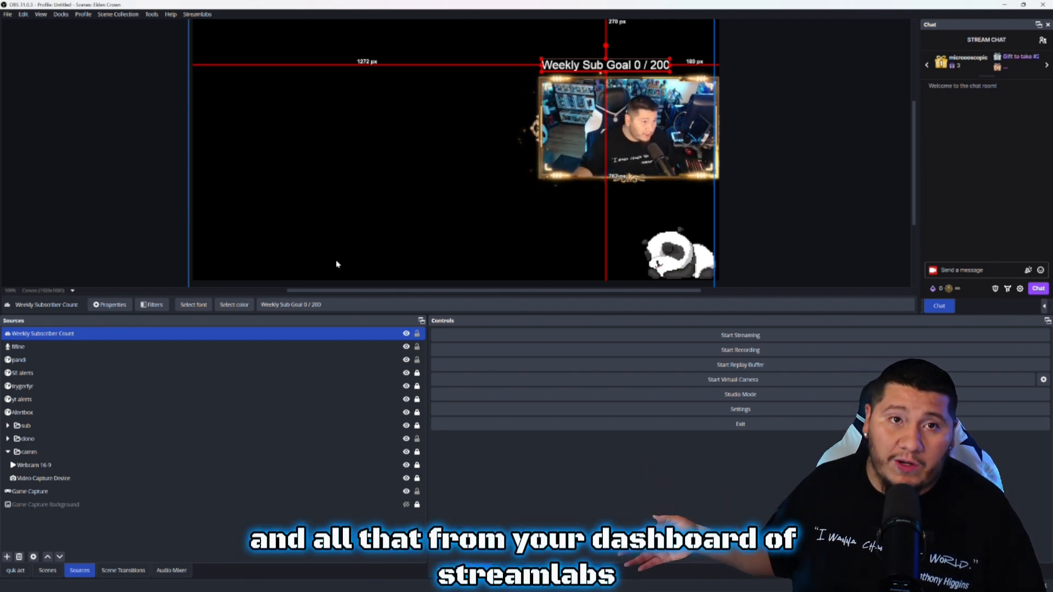
left_click(203, 14)
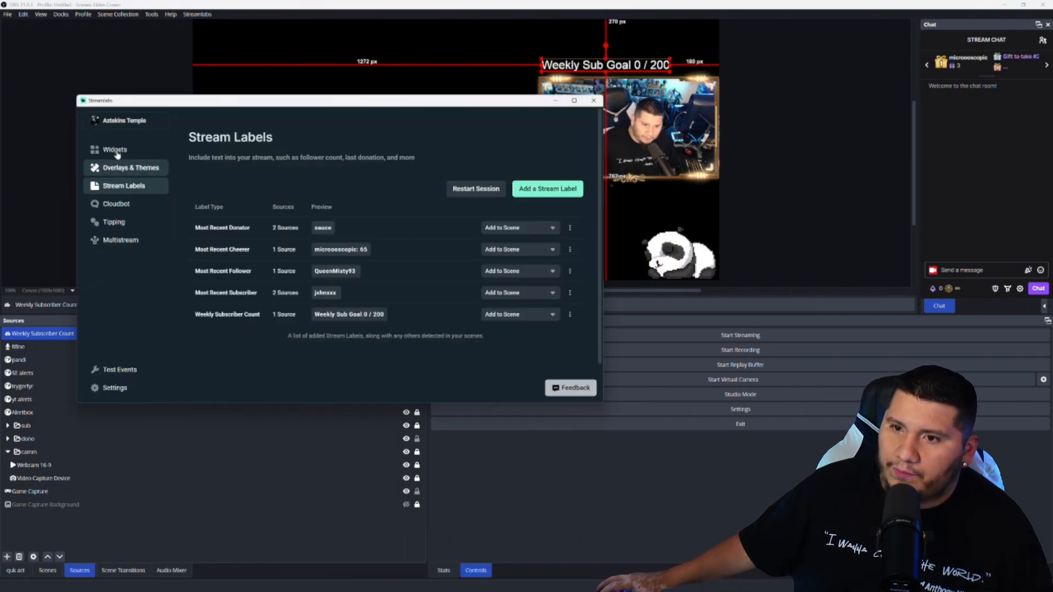
left_click(129, 121)
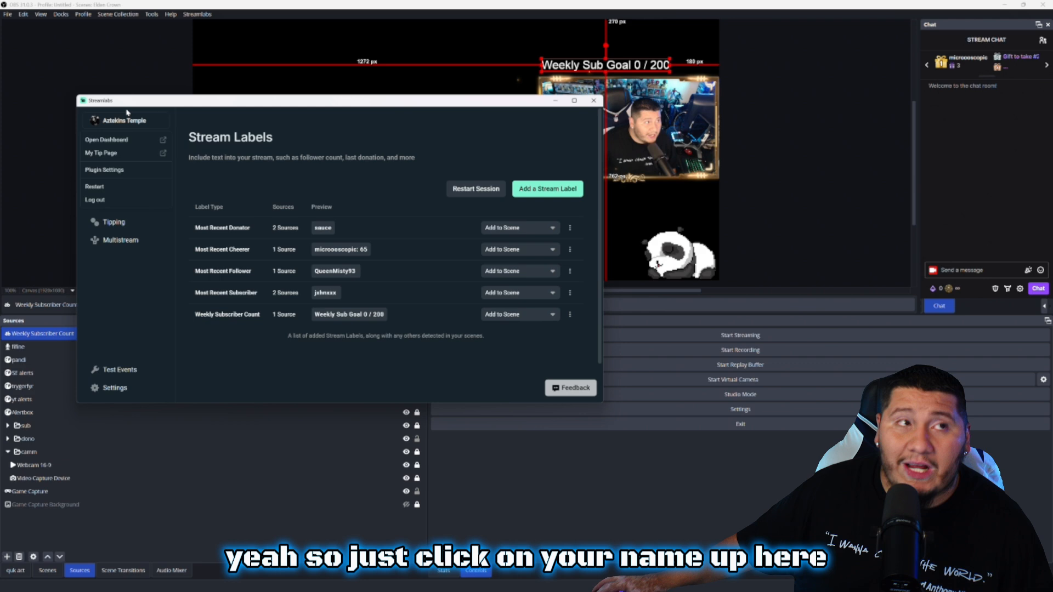
left_click(128, 139)
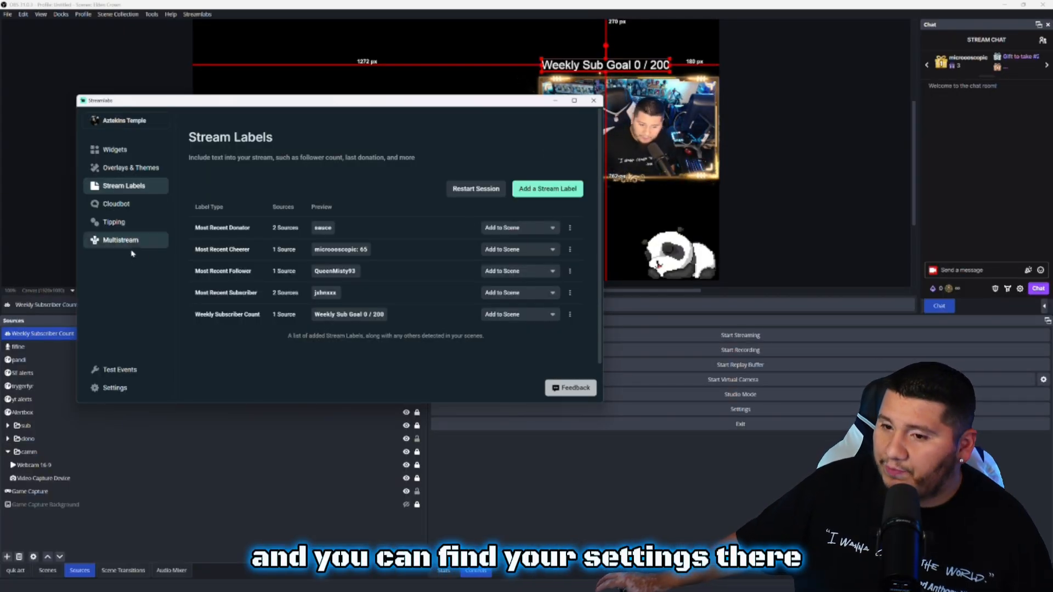
left_click(124, 225)
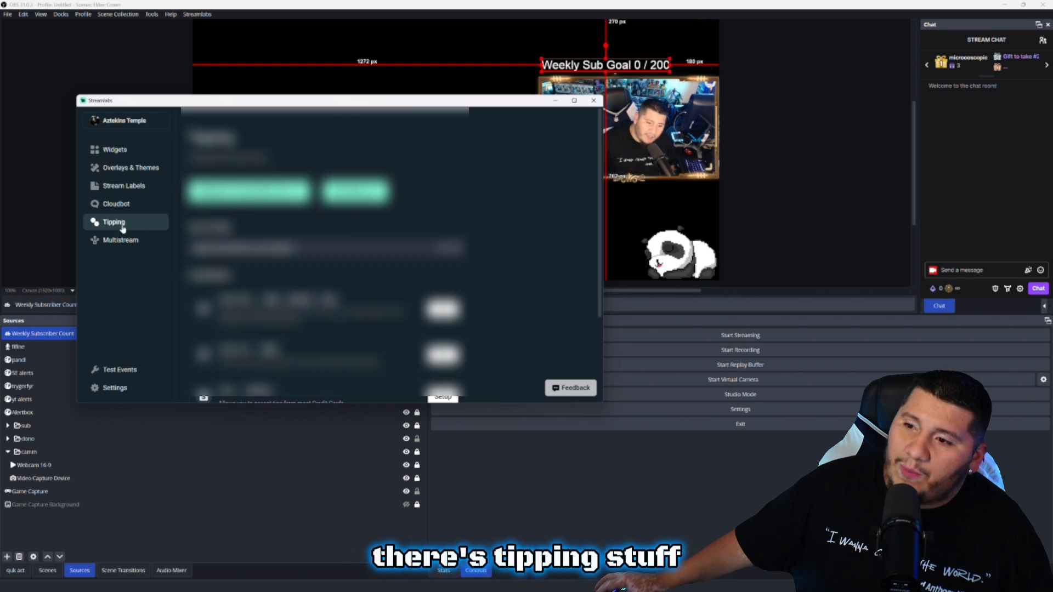
Step: View the plugin's Cloudbot page, then examine the list of connected platforms and custom destinations on its Multistream page
left_click(121, 206)
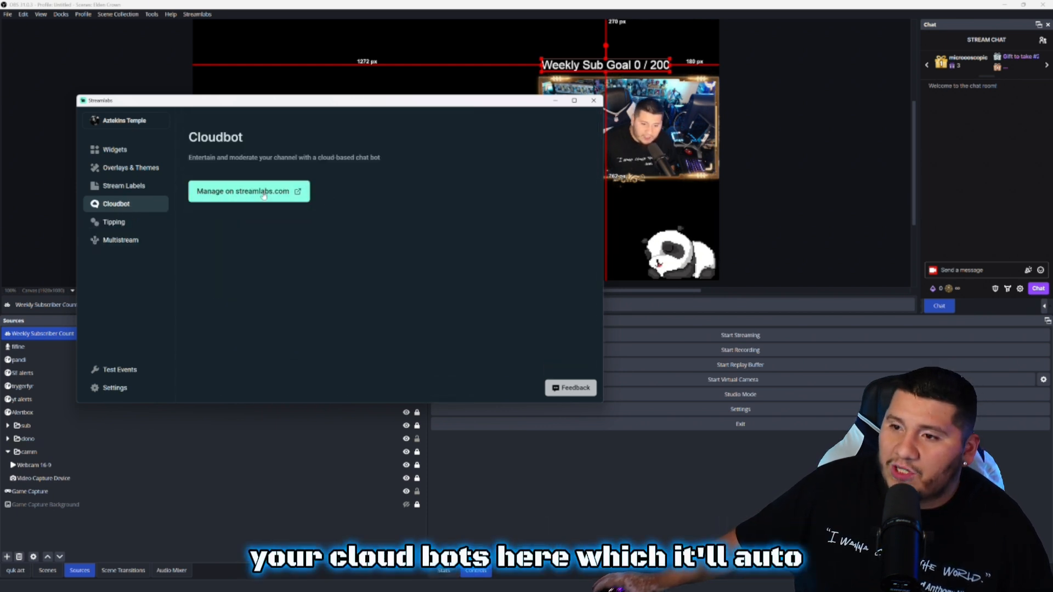
left_click(134, 241)
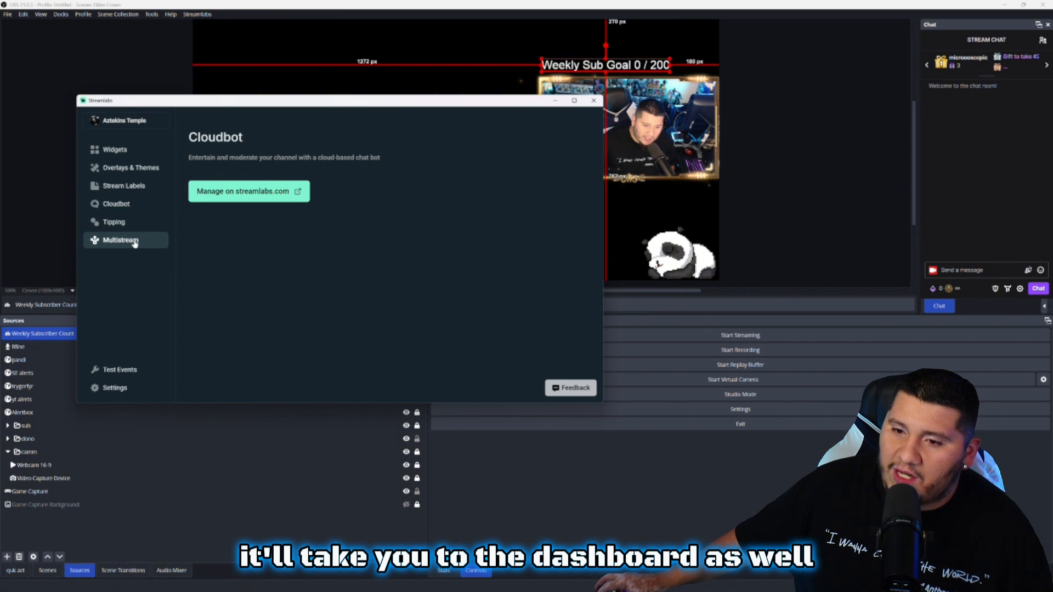
scroll(291, 285, "down", 4)
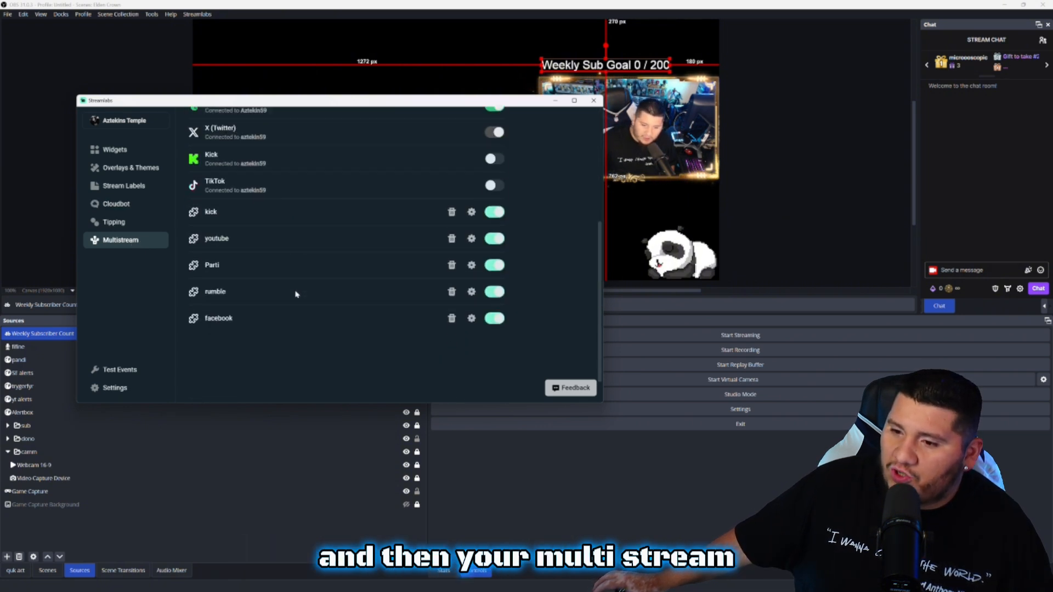
scroll(294, 289, "up", 4)
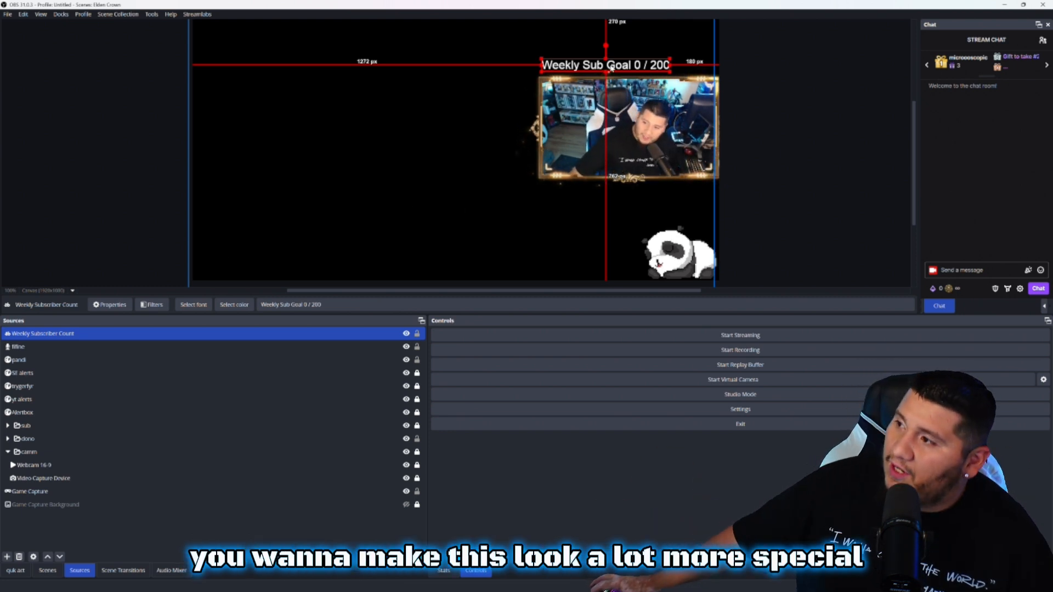
Step: Move the weekly sub goal label off the webcam frame, enlarge it, and place it low on the canvas, about 77 px from the left edge
left_click_drag(667, 68, 403, 163)
left_click(425, 172)
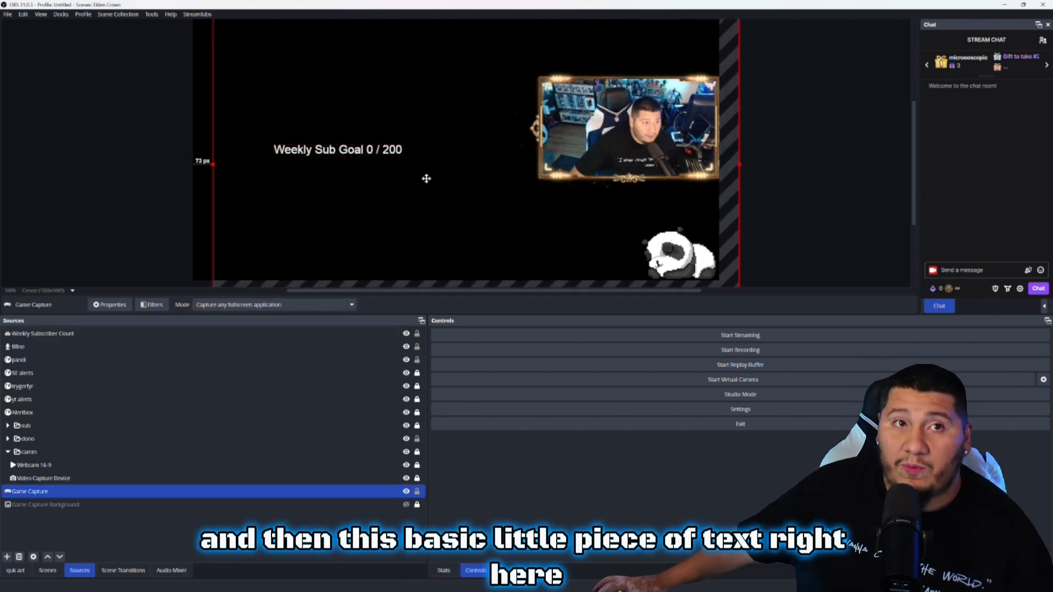
left_click(402, 154)
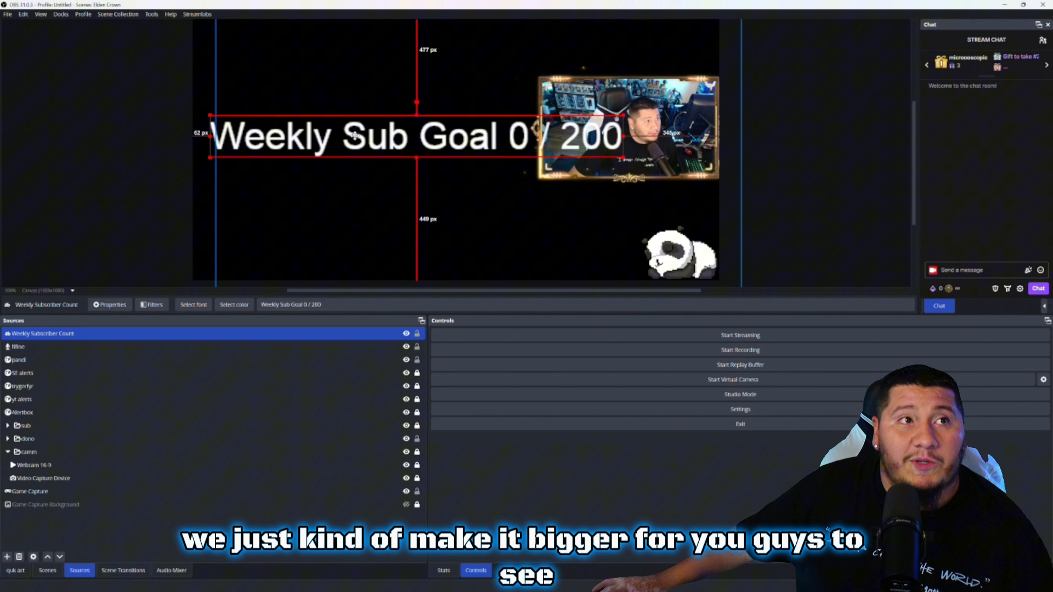
left_click_drag(353, 136, 358, 213)
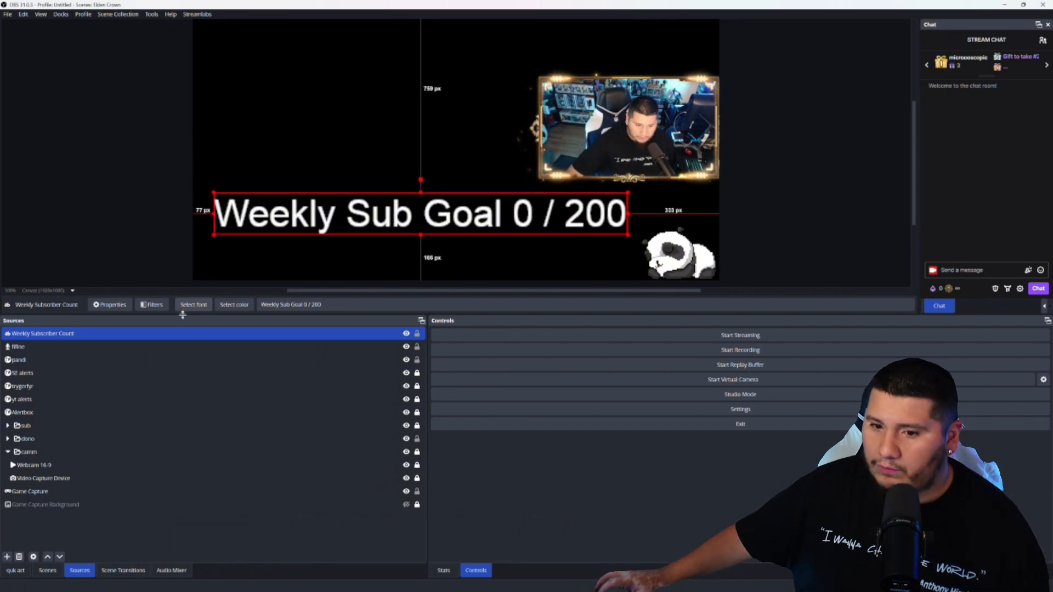
Step: Set the Weekly Subscriber Count label's font to Arial Rounded MT Bold, Regular, size 36, with underline
double_click(59, 337)
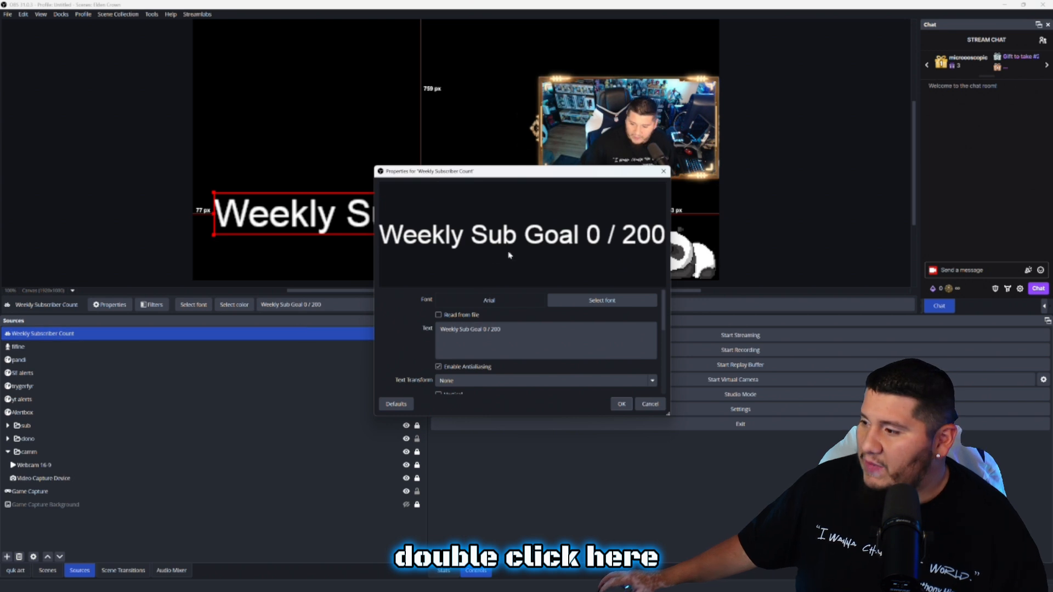
scroll(414, 341, "up", 3)
left_click(567, 300)
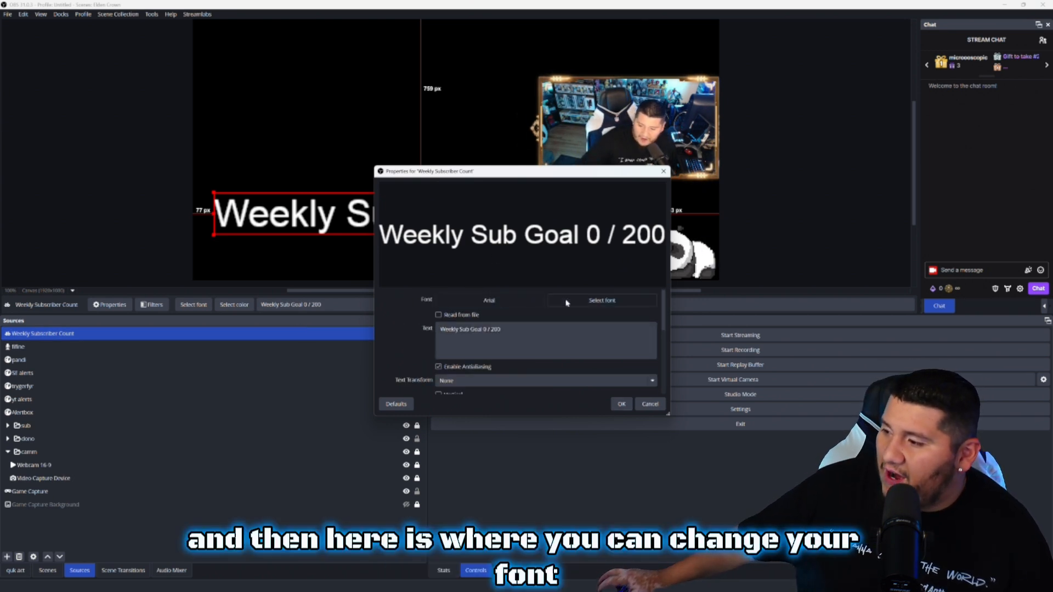
scroll(457, 271, "down", 1)
left_click(457, 263)
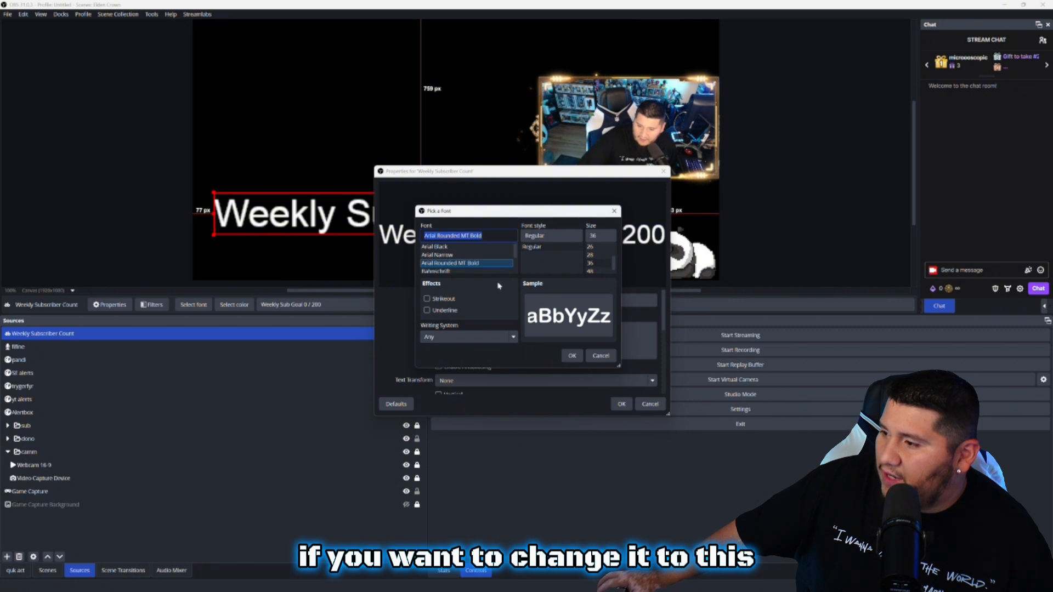
left_click(426, 311)
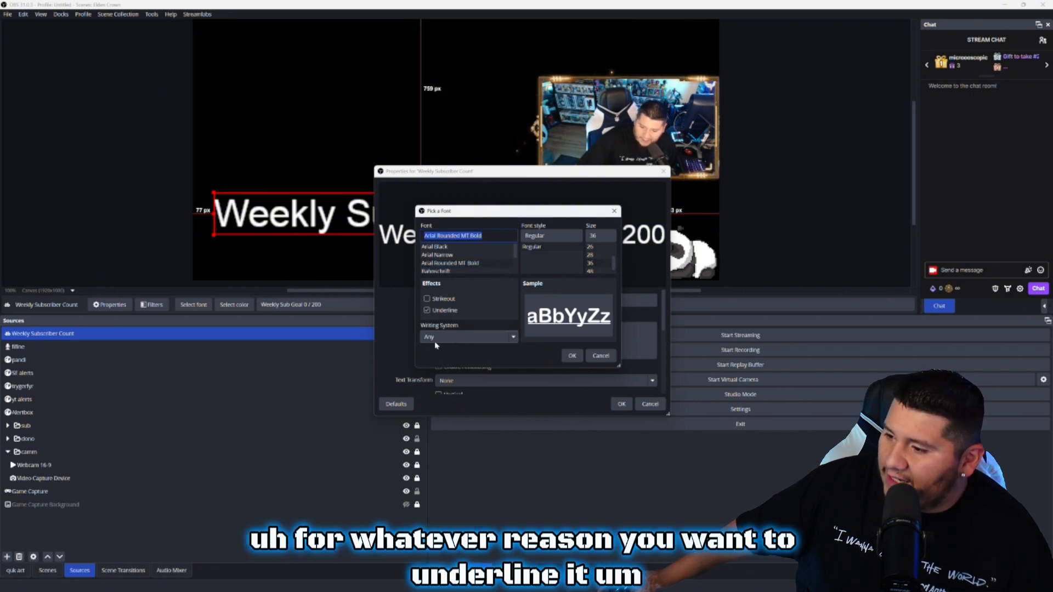
left_click(598, 264)
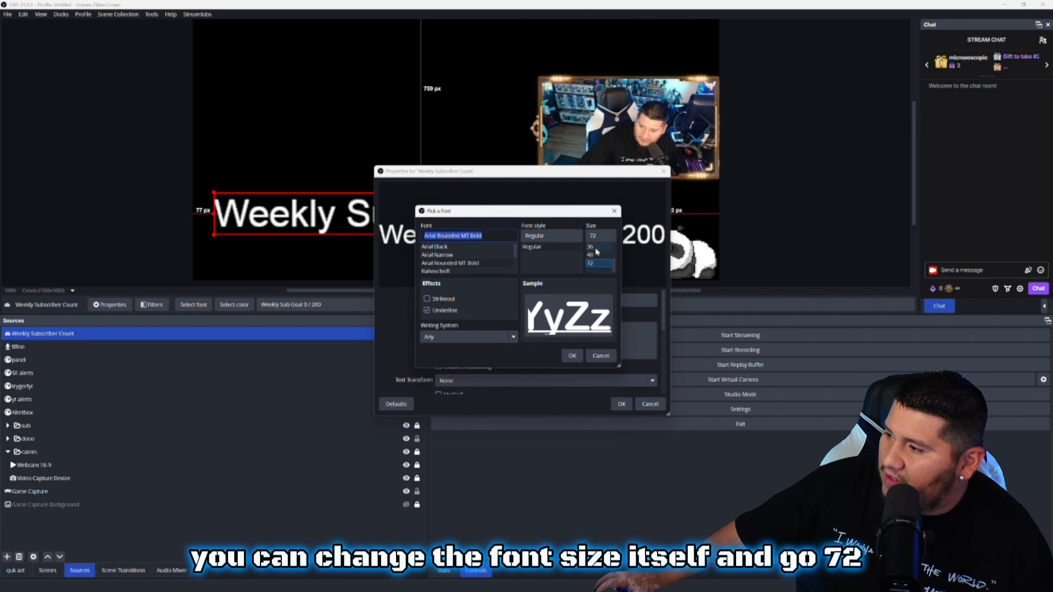
left_click(597, 249)
left_click(572, 356)
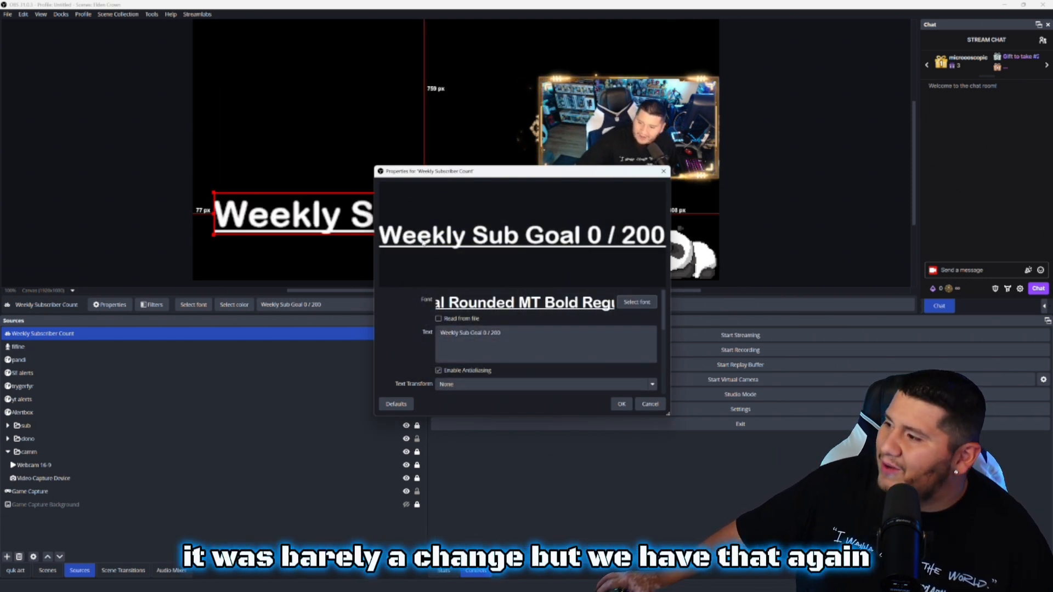
Step: Change the label's text color to dark purple (#55007f)
scroll(420, 351, "down", 2)
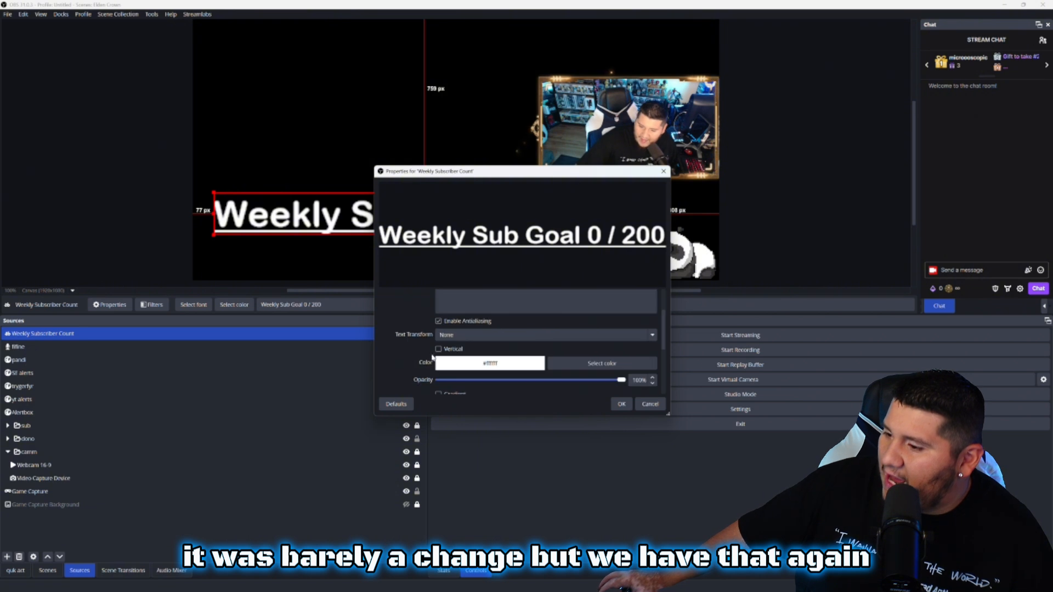
scroll(469, 333, "up", 1)
scroll(456, 332, "up", 1)
scroll(424, 358, "down", 2)
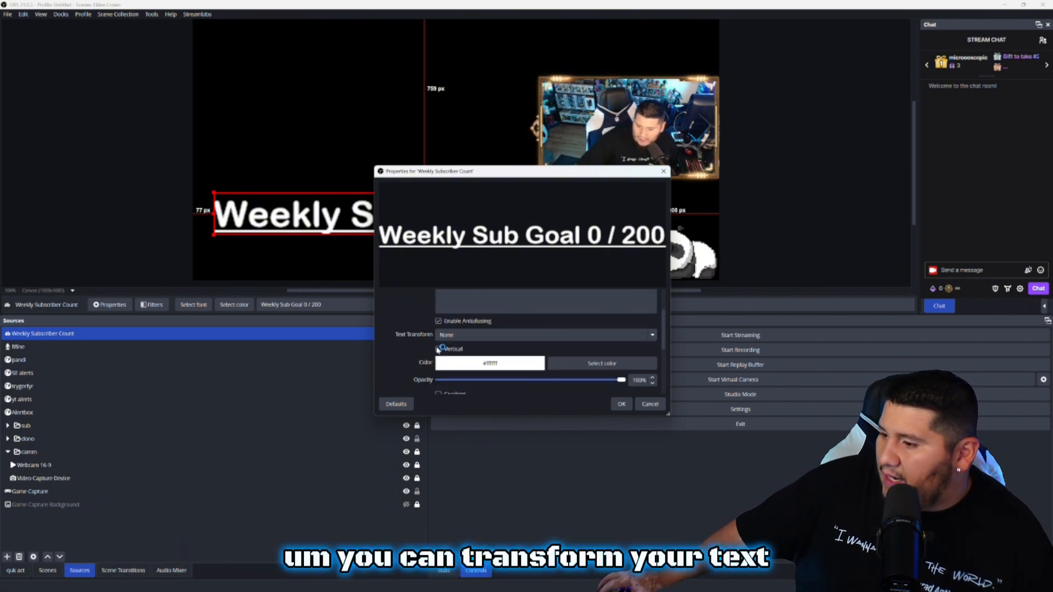
scroll(410, 367, "down", 1)
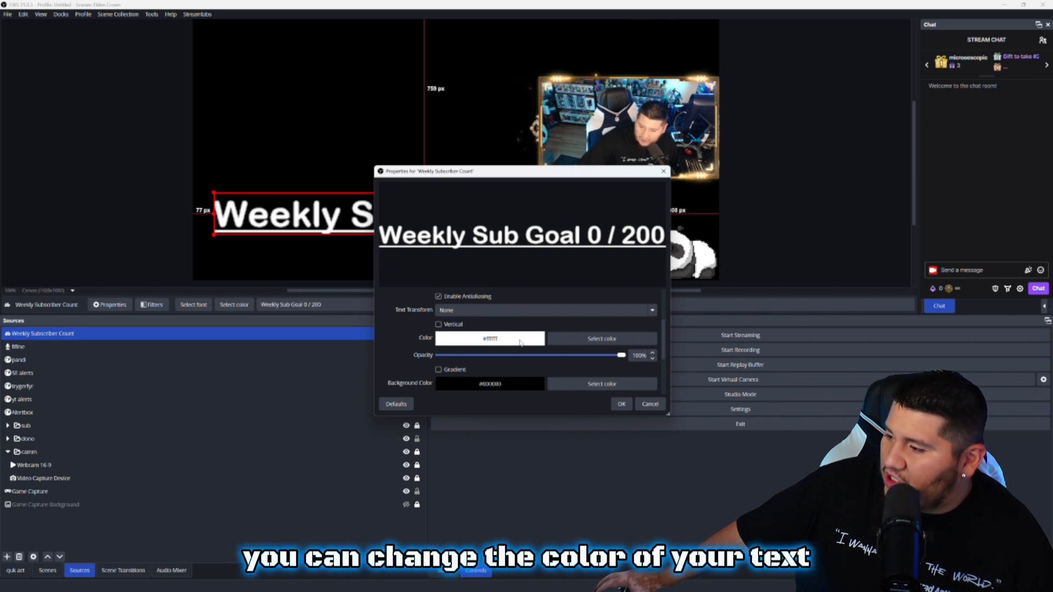
left_click(602, 338)
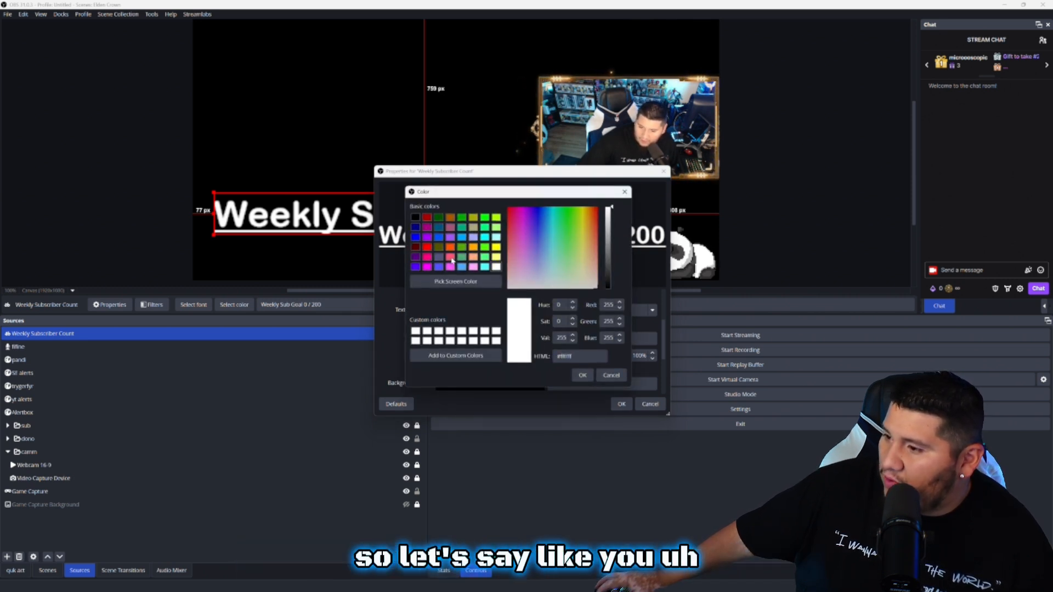
left_click(415, 256)
left_click(582, 375)
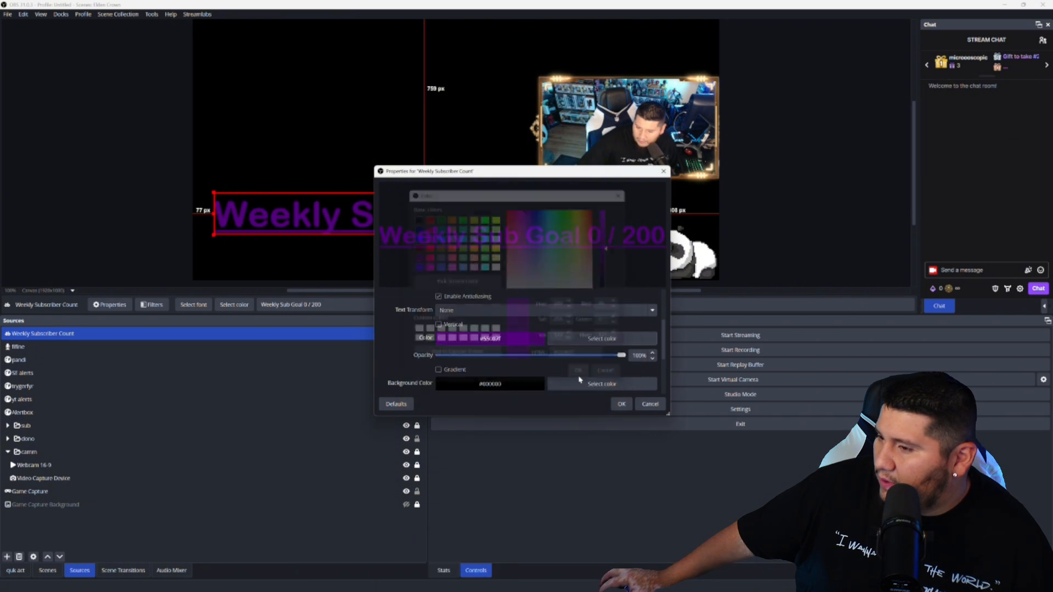
Step: Enable a gradient on the label text with a magenta gradient color and lower the gradient opacity to about 45%
scroll(417, 335, "down", 3)
scroll(421, 342, "up", 1)
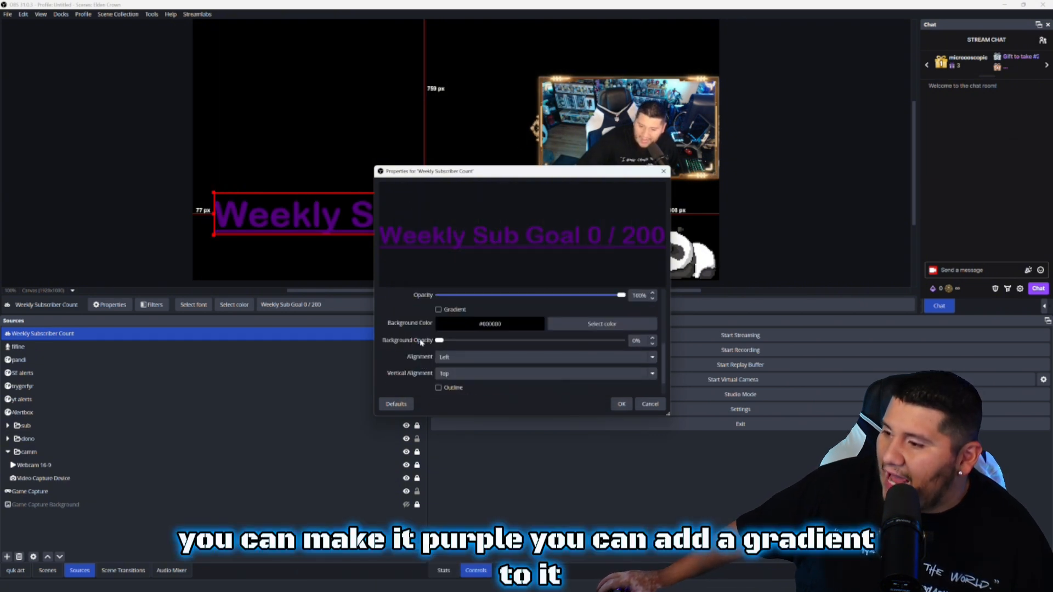
left_click(438, 310)
left_click(602, 324)
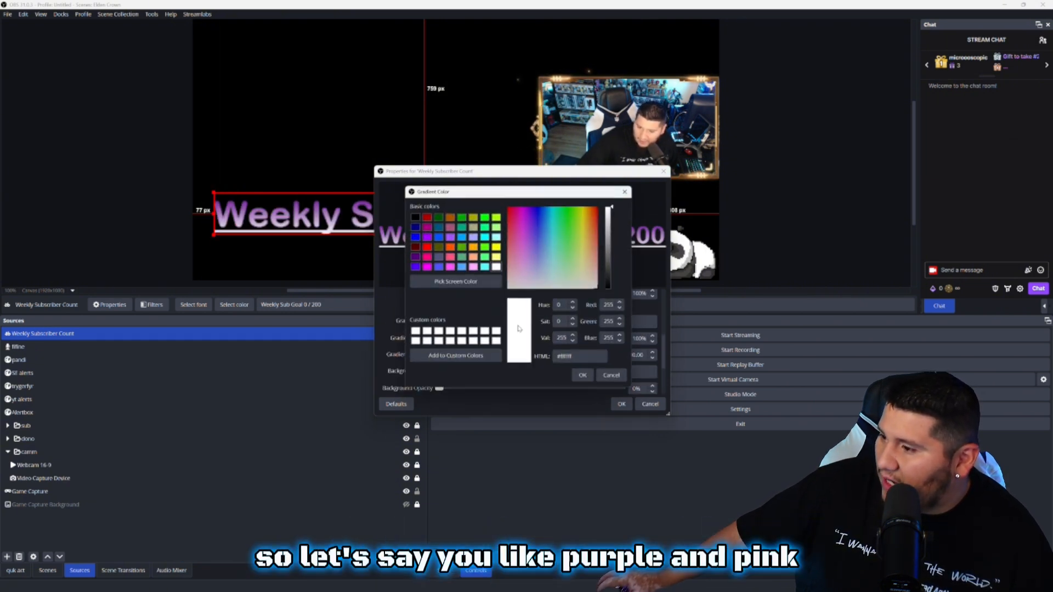
left_click(427, 267)
left_click(582, 375)
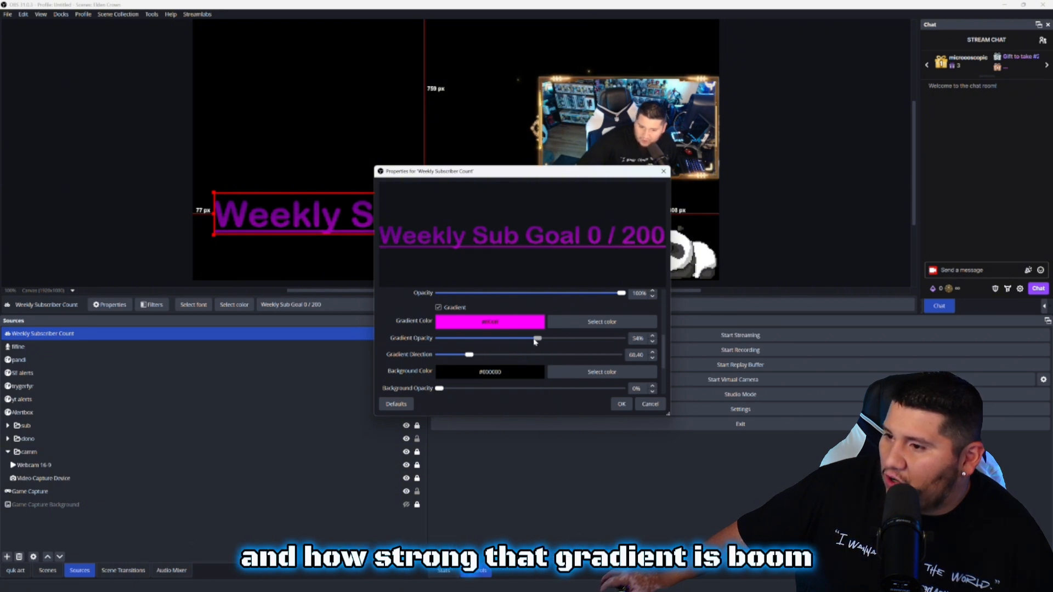
left_click(328, 146)
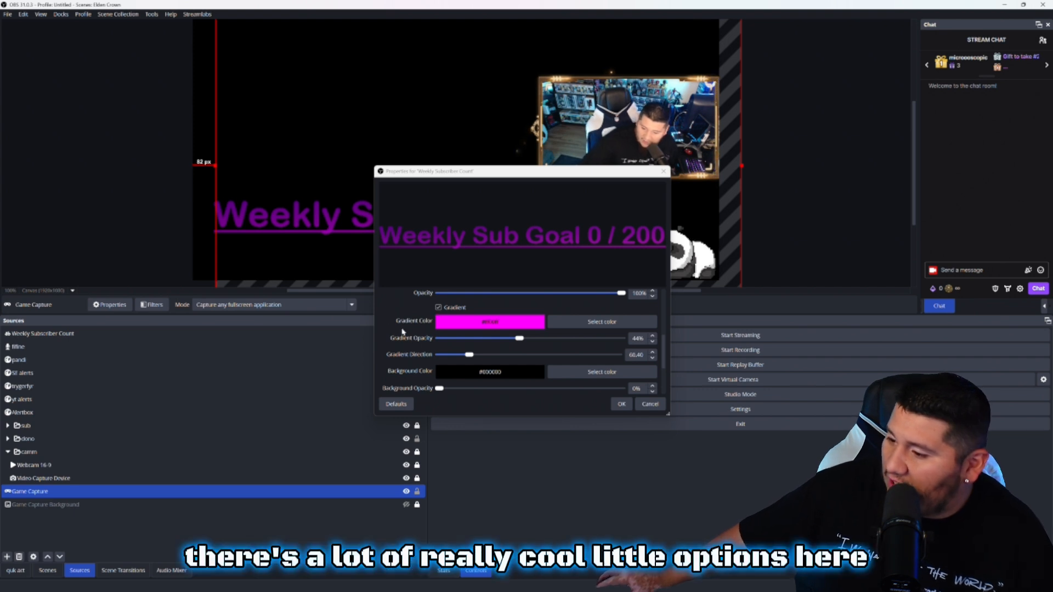
Step: Add a black (#000000) outline of size 4 to the label text and apply the label's properties
scroll(394, 341, "down", 1)
scroll(408, 362, "down", 1)
scroll(426, 373, "down", 1)
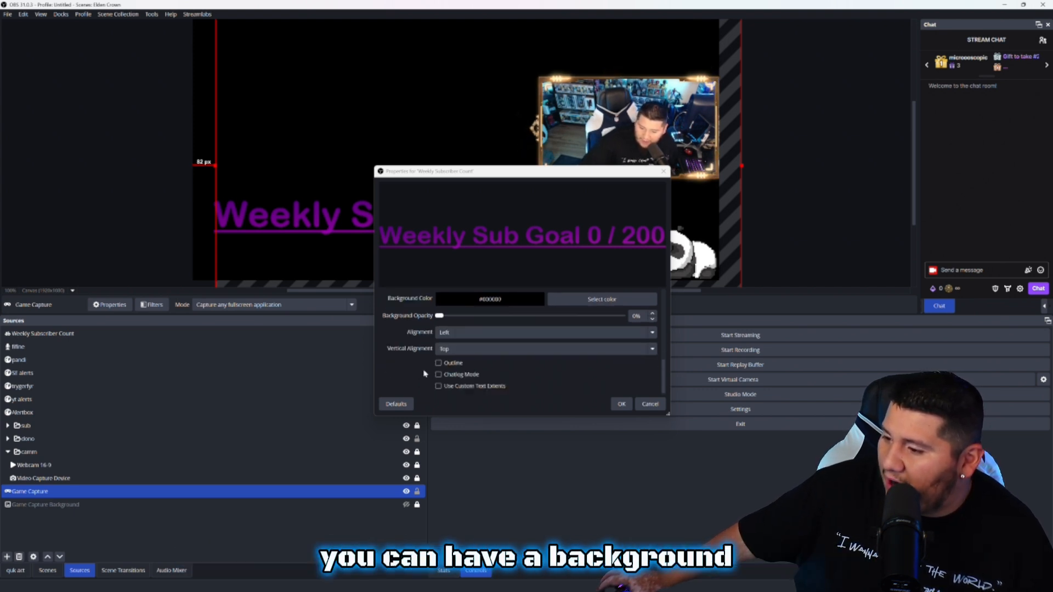
left_click(438, 363)
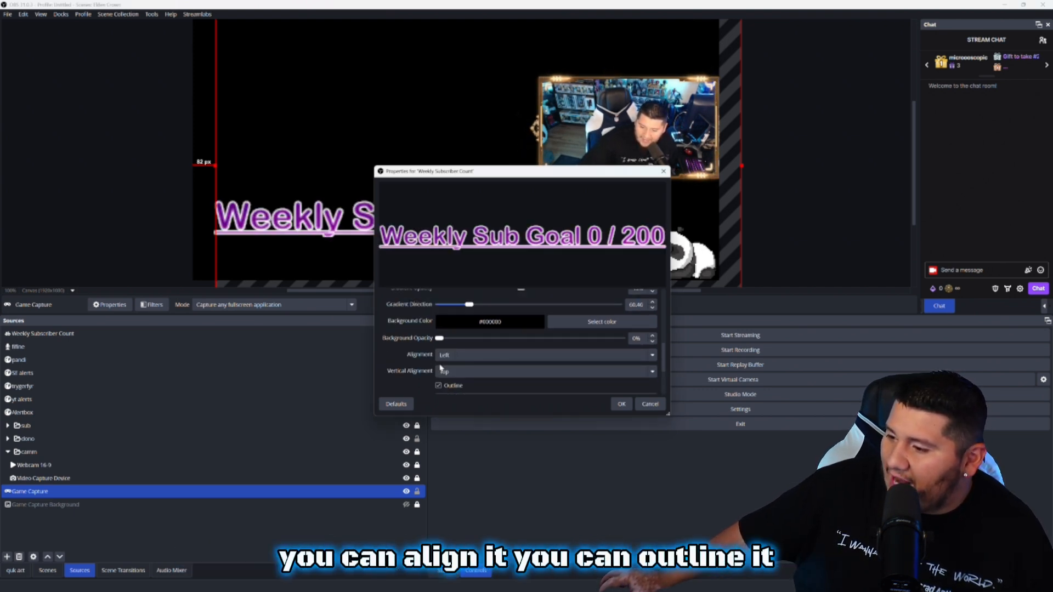
scroll(426, 372, "down", 2)
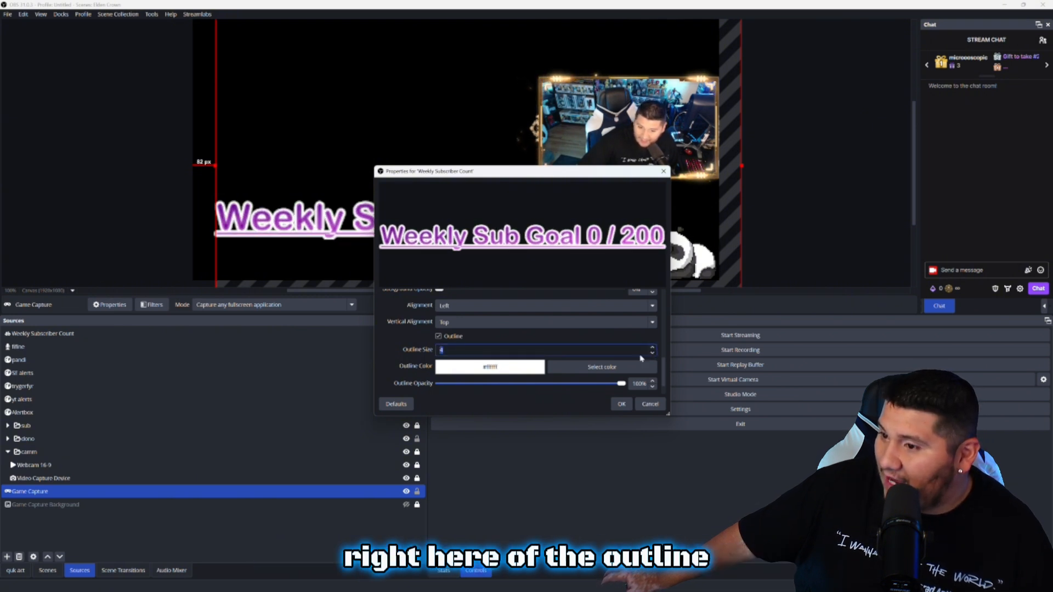
left_click(606, 368)
left_click(415, 219)
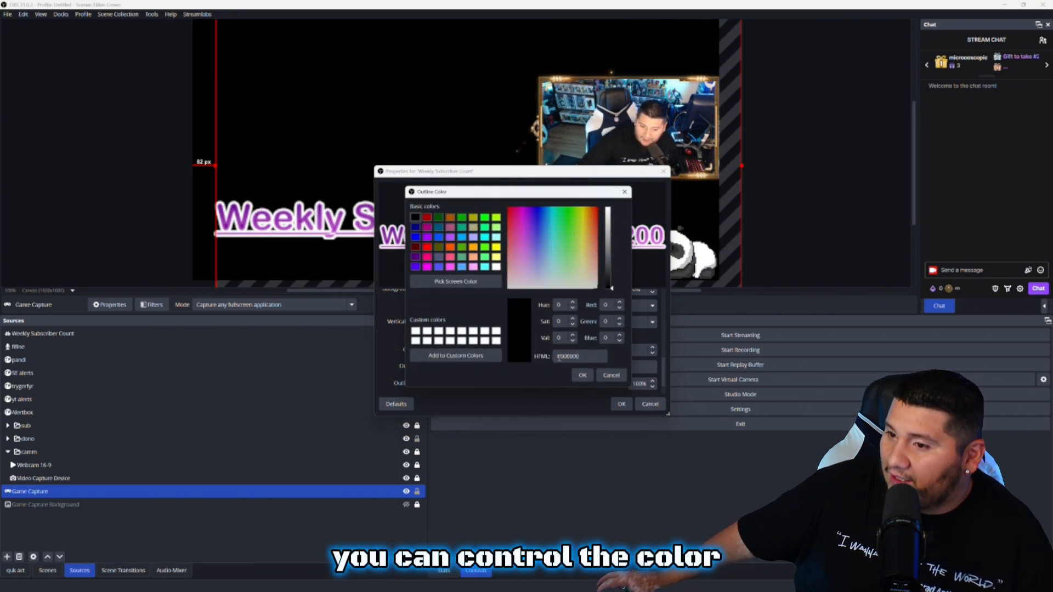
left_click(578, 377)
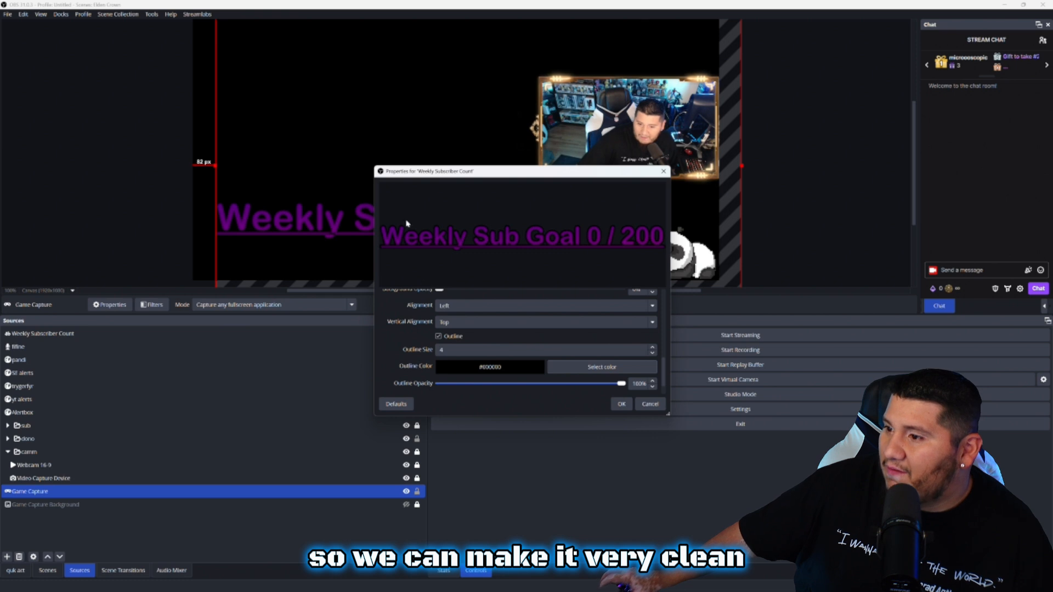
left_click(621, 404)
Step: Shrink the weekly sub goal label and place it over the upper edge of the webcam picture, about 1288 px from the canvas's left edge
left_click(635, 237)
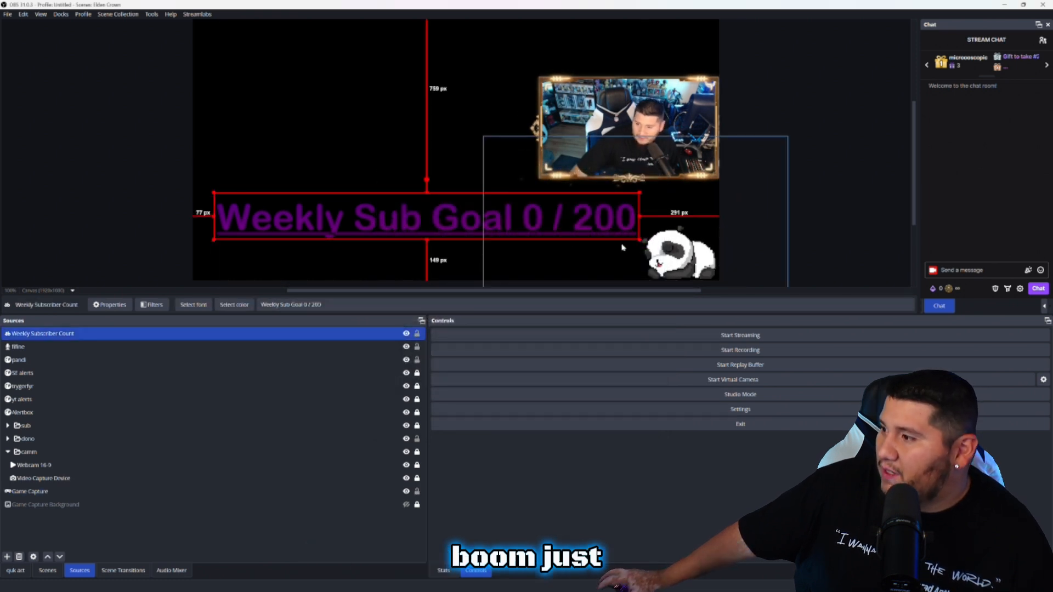
left_click_drag(638, 240, 658, 87)
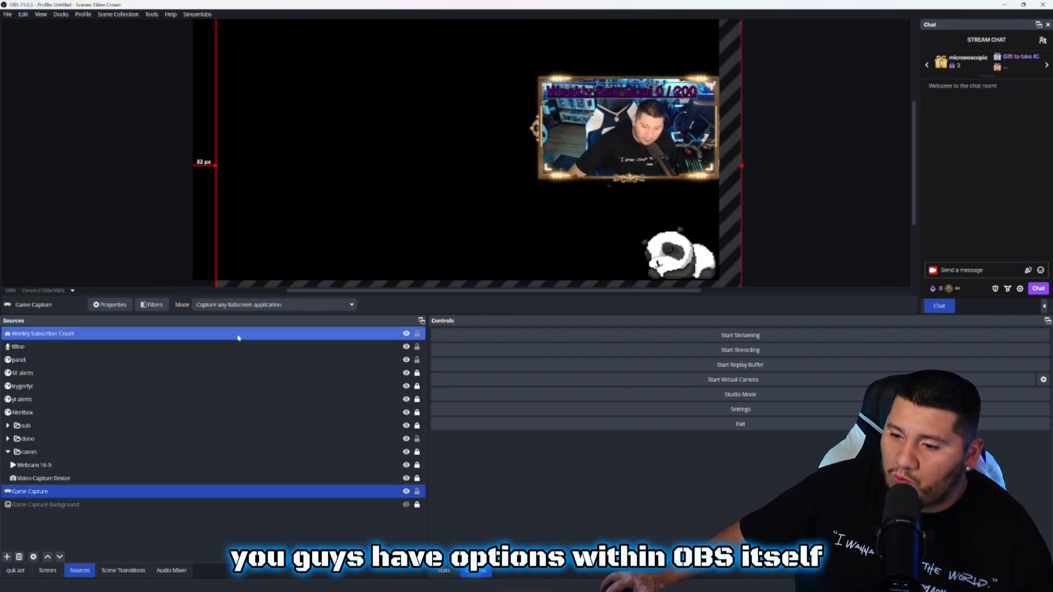
Step: Reopen the Weekly Subscriber Count properties and review the color, gradient, alignment and outline options
double_click(247, 338)
scroll(414, 348, "down", 6)
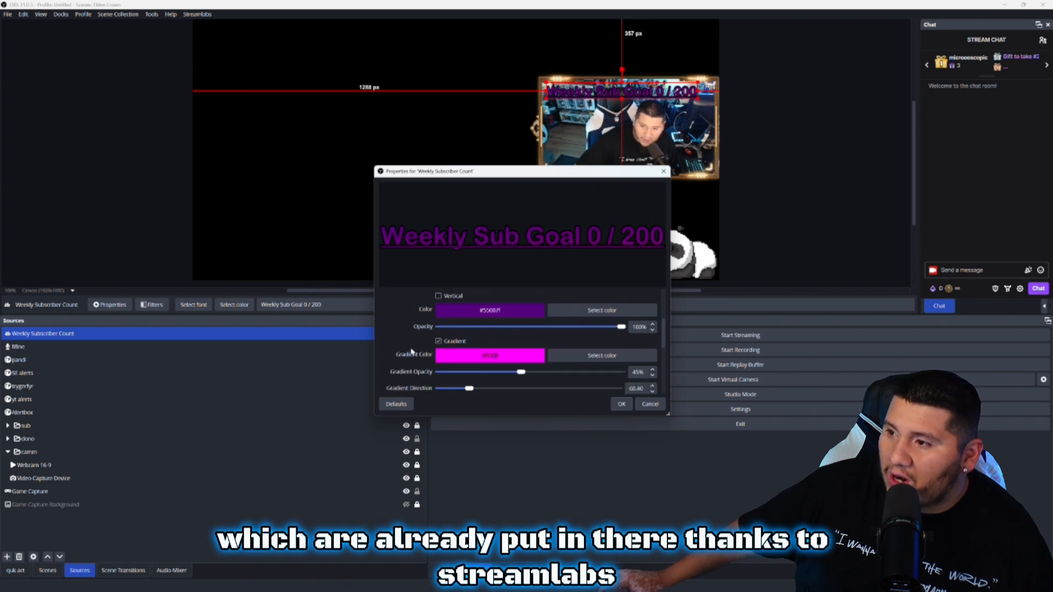
scroll(412, 351, "down", 5)
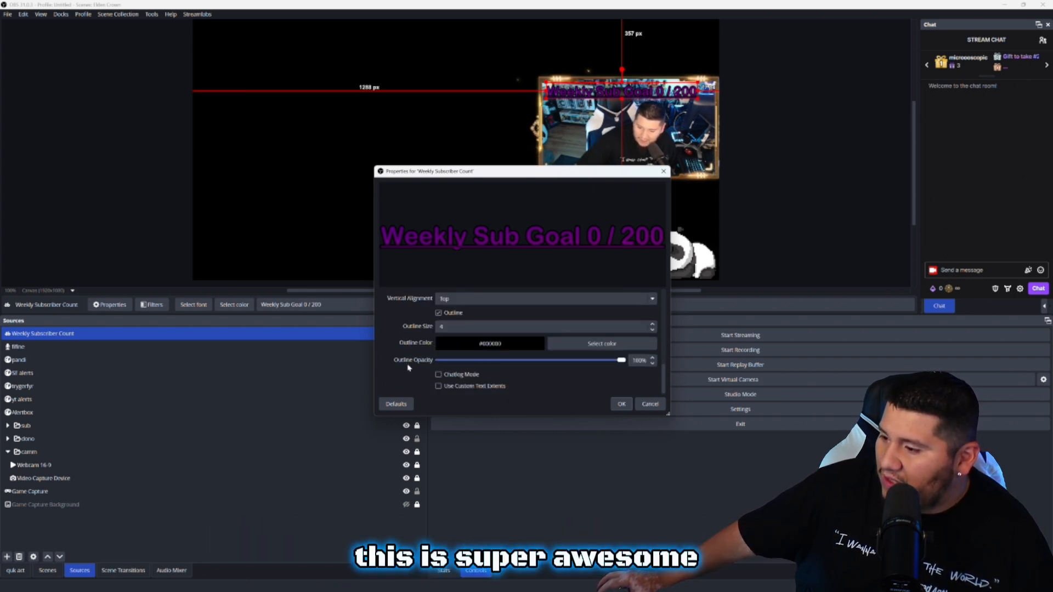
left_click(623, 404)
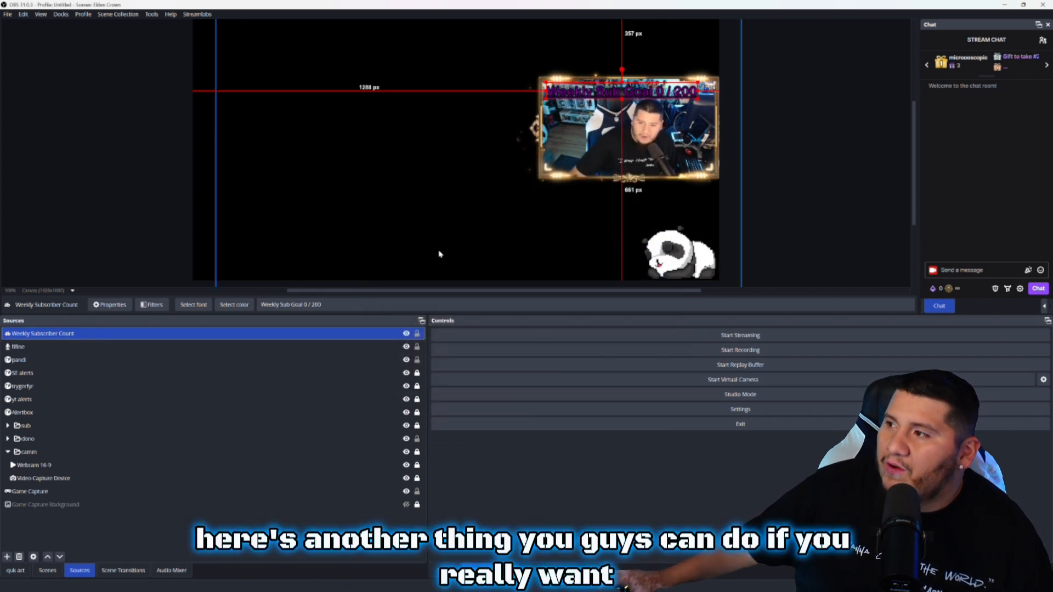
Step: Move the weekly sub goal label to the canvas's lower-left corner, about 33 px from the left edge and 13 px from the bottom
left_click_drag(623, 95, 282, 265)
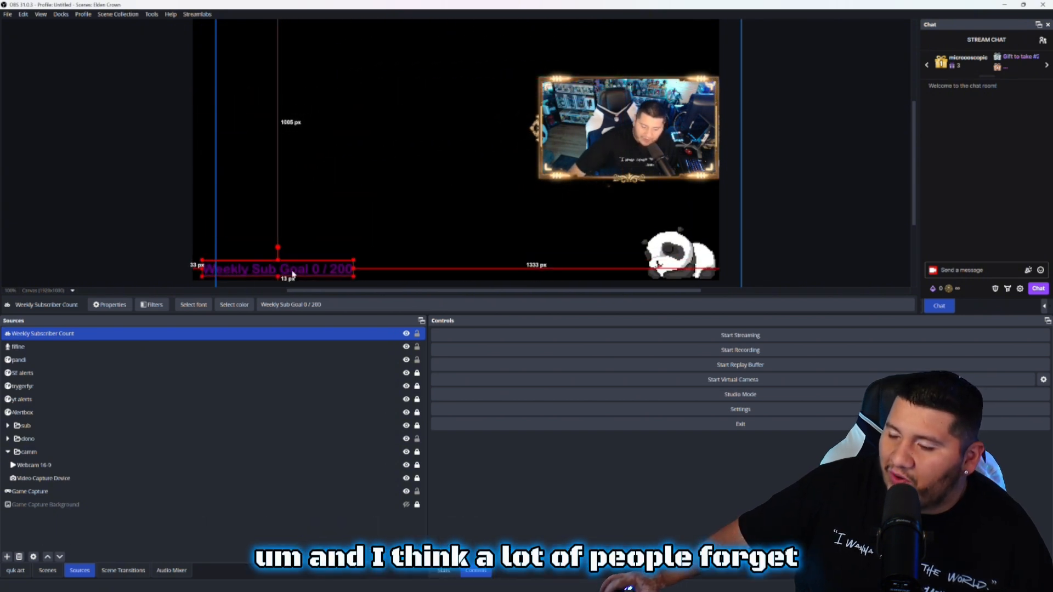
left_click(64, 236)
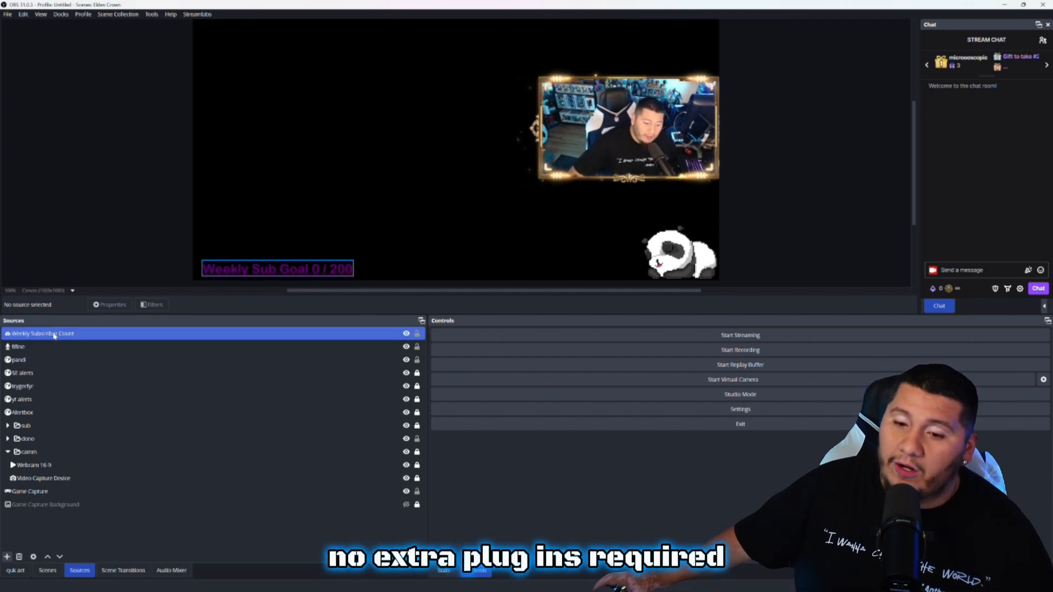
Step: Add a Scroll filter to the Weekly Subscriber Count source and set its horizontal speed to 10
left_click(54, 335)
right_click(54, 335)
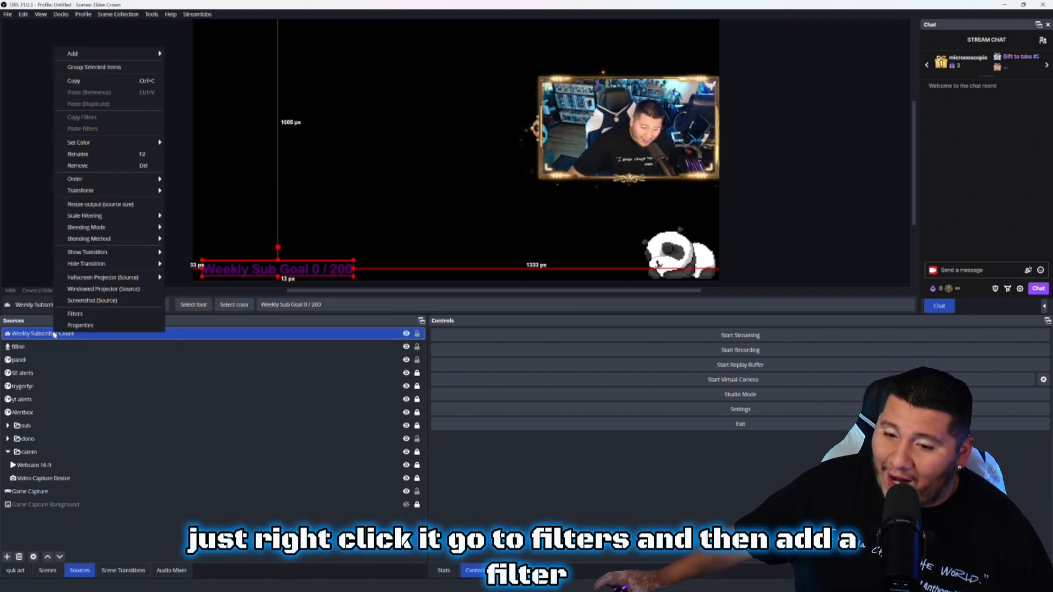
left_click(83, 316)
left_click(356, 433)
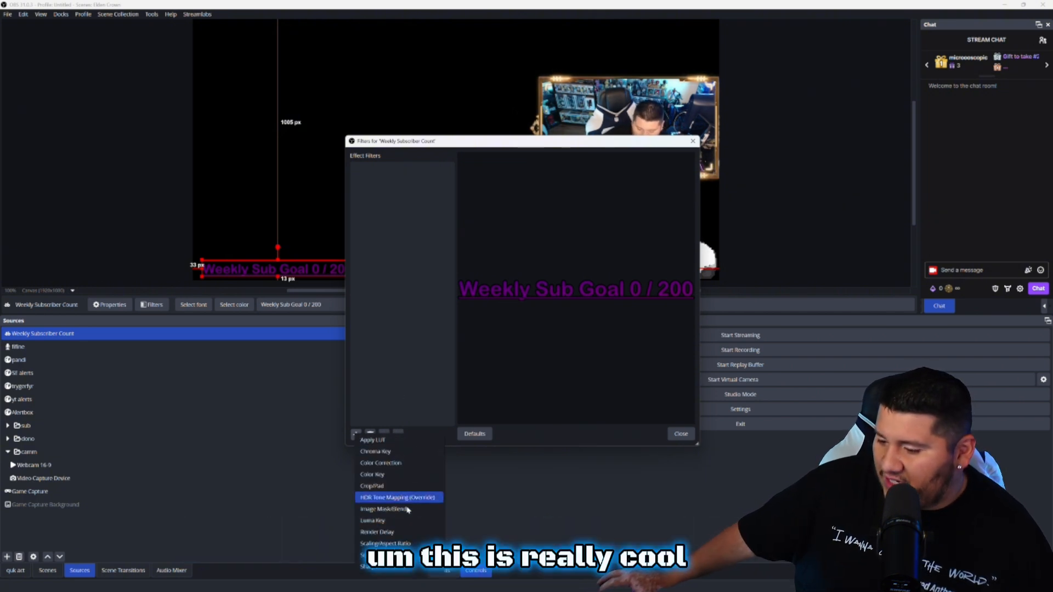
left_click(379, 555)
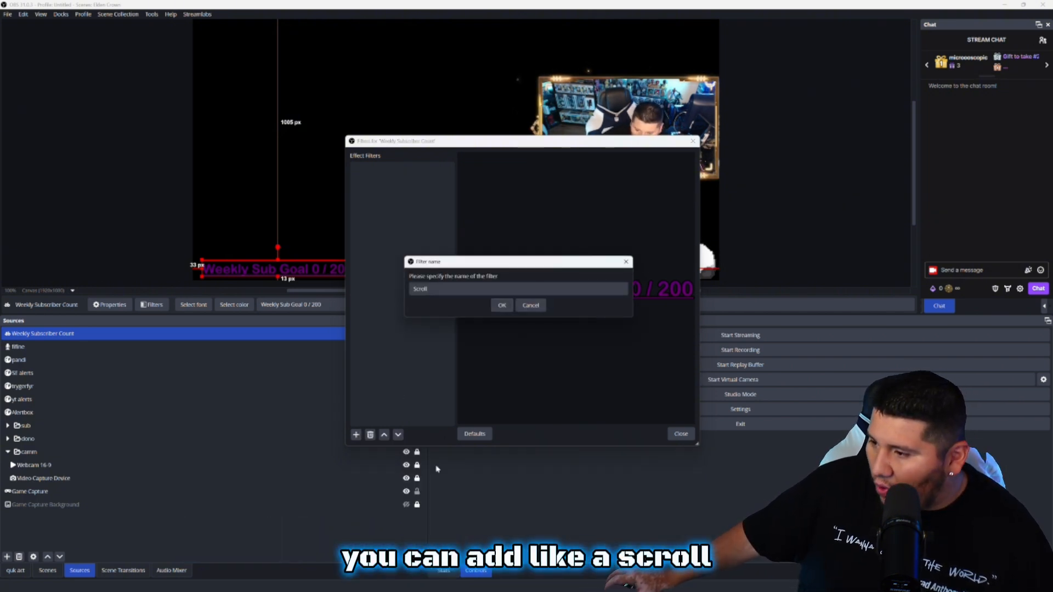
left_click(502, 307)
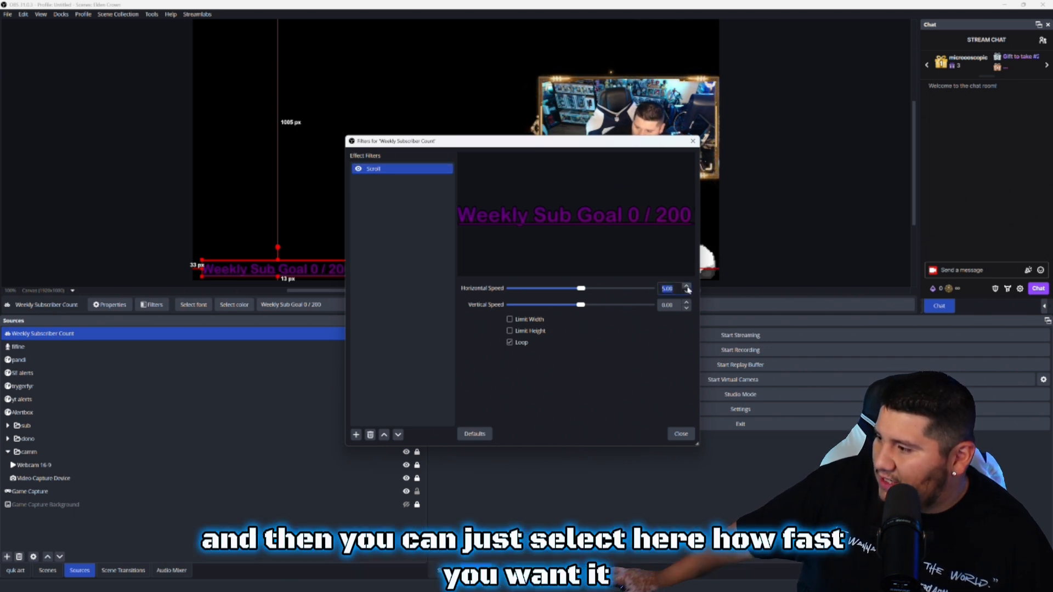
type("10")
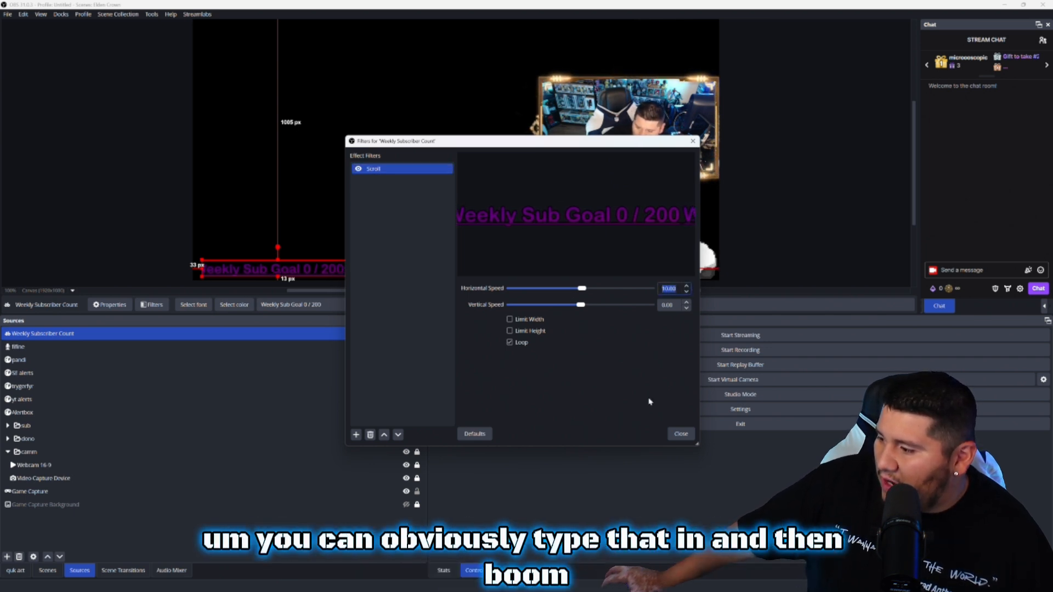
left_click(680, 434)
Step: Move the scrolling sub goal label up along the canvas's left edge to about 522 px from the top
left_click_drag(336, 269, 326, 272)
left_click(281, 179)
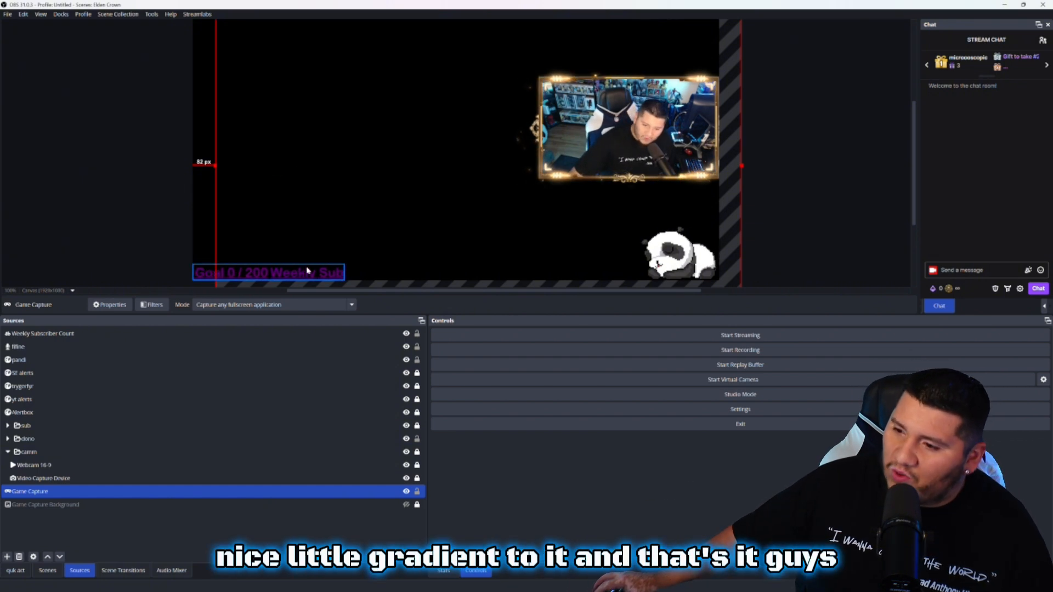
left_click_drag(265, 274, 266, 138)
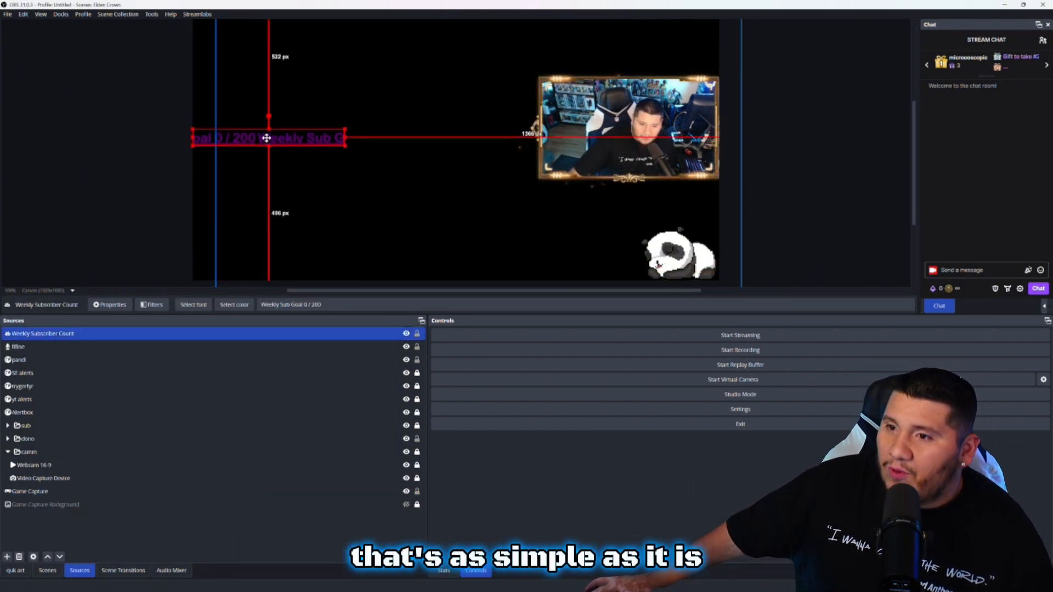
left_click(236, 179)
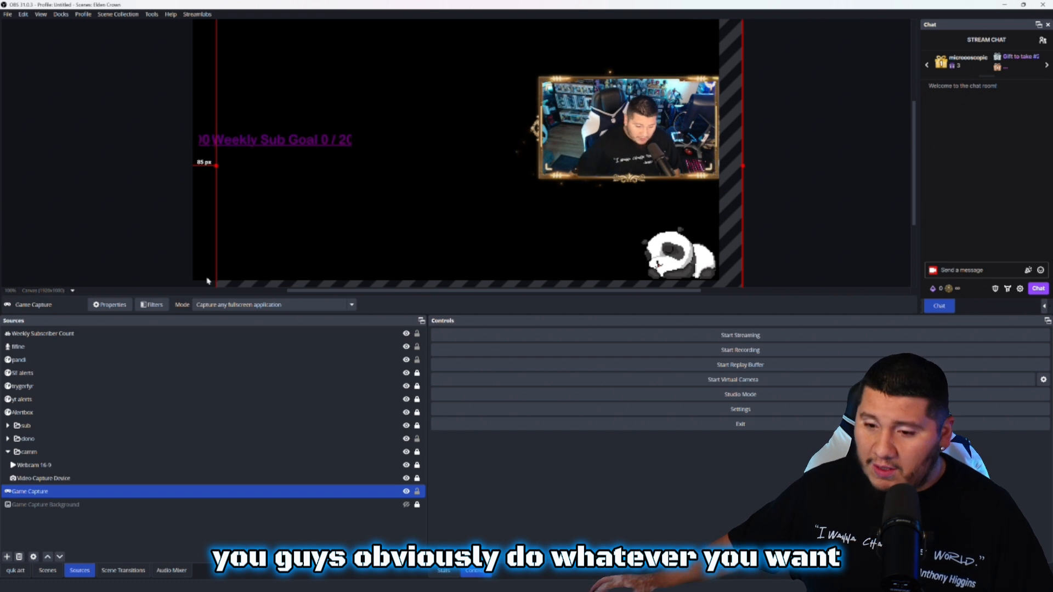
Step: Open the Weekly Subscriber Count stream label in Streamlabs for editing and set the goal number in its format to 2
left_click(199, 18)
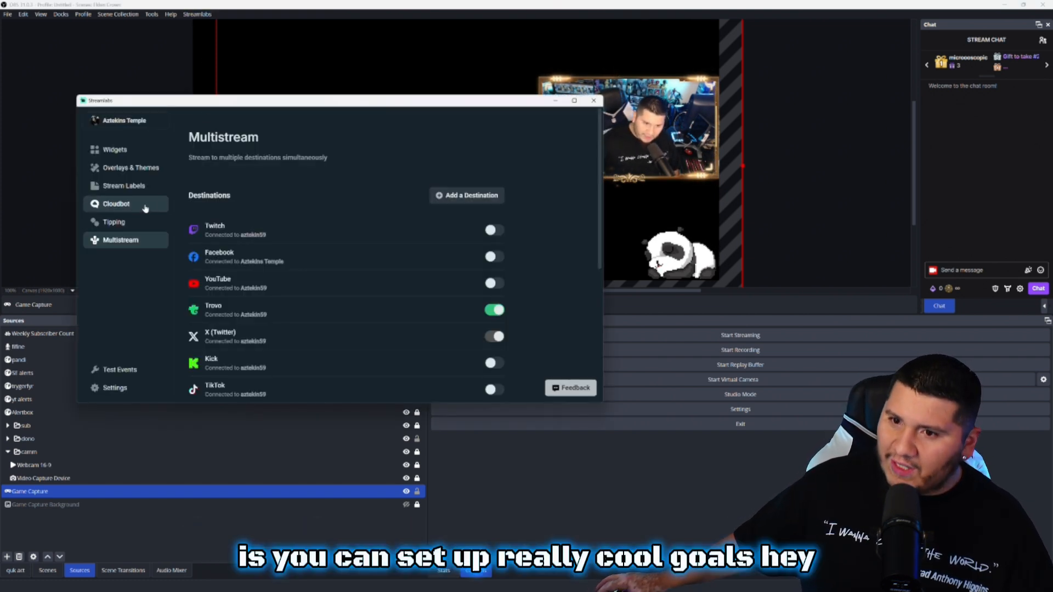
left_click(131, 187)
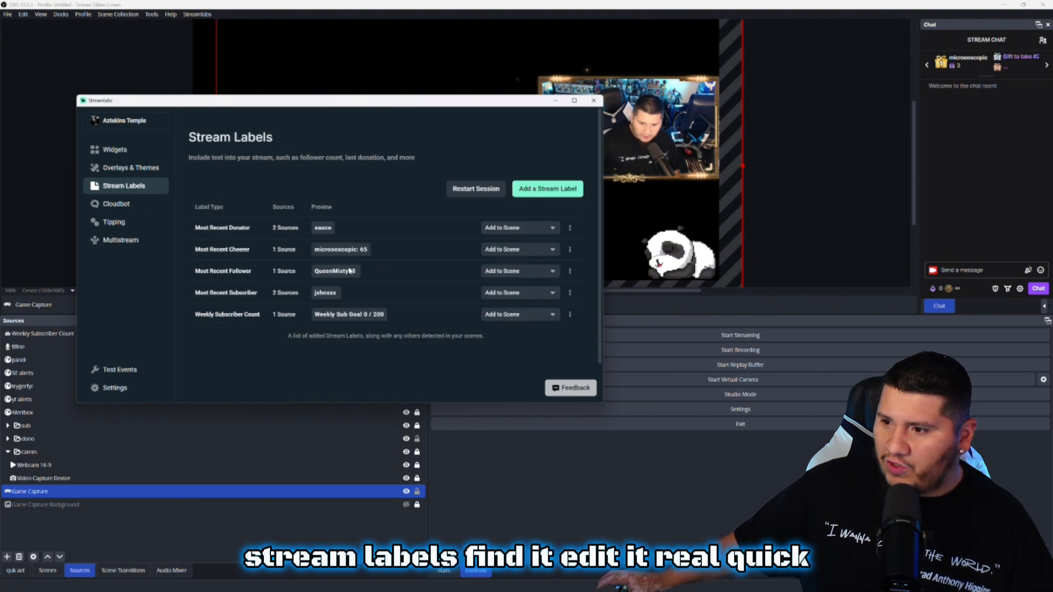
left_click(569, 314)
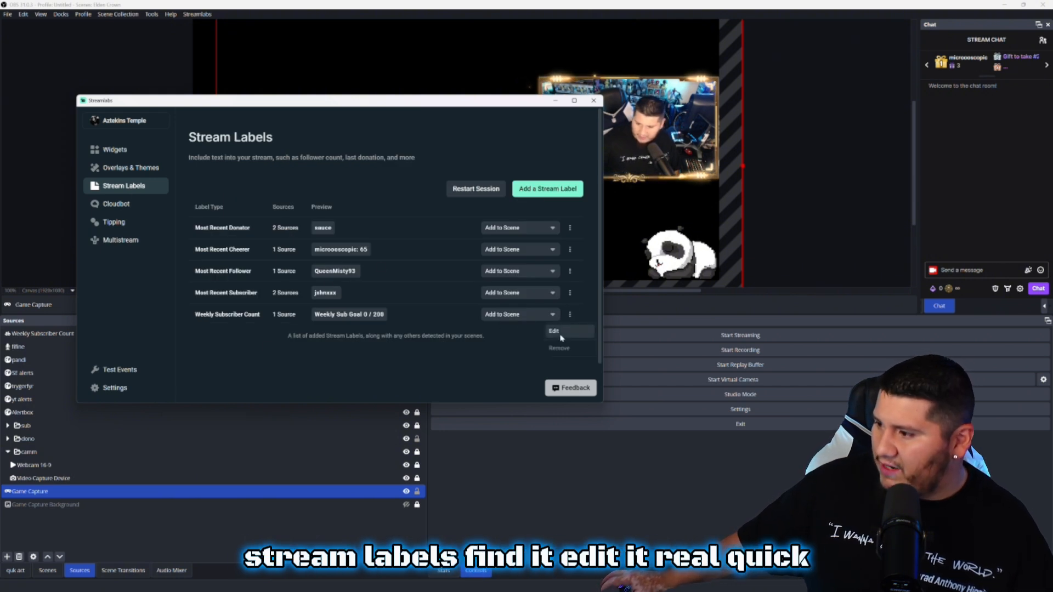
left_click(554, 332)
left_click(417, 255)
key("BackSpace")
key("BackSpace")
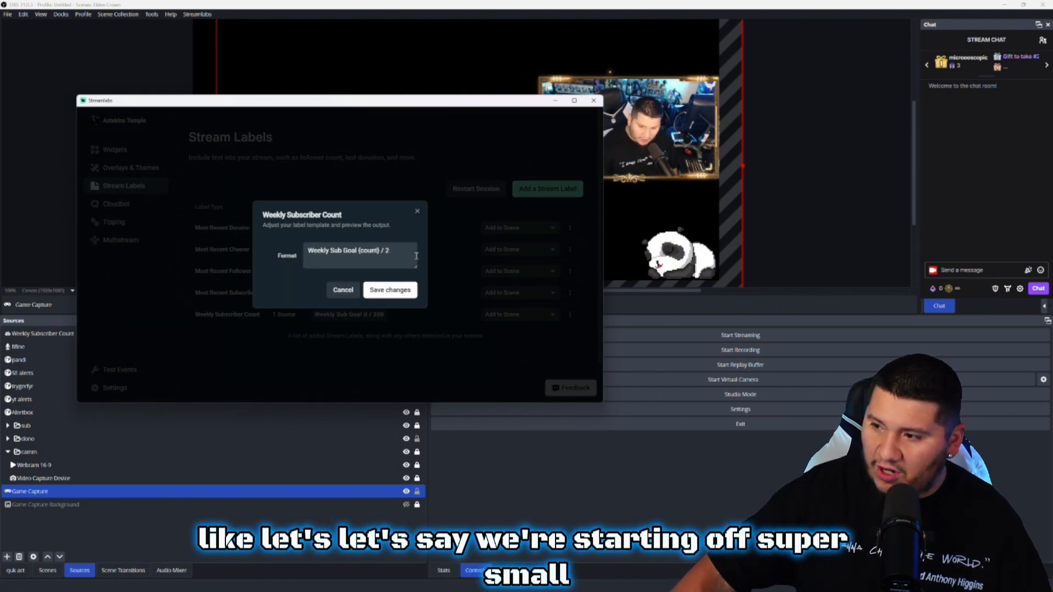
type("2")
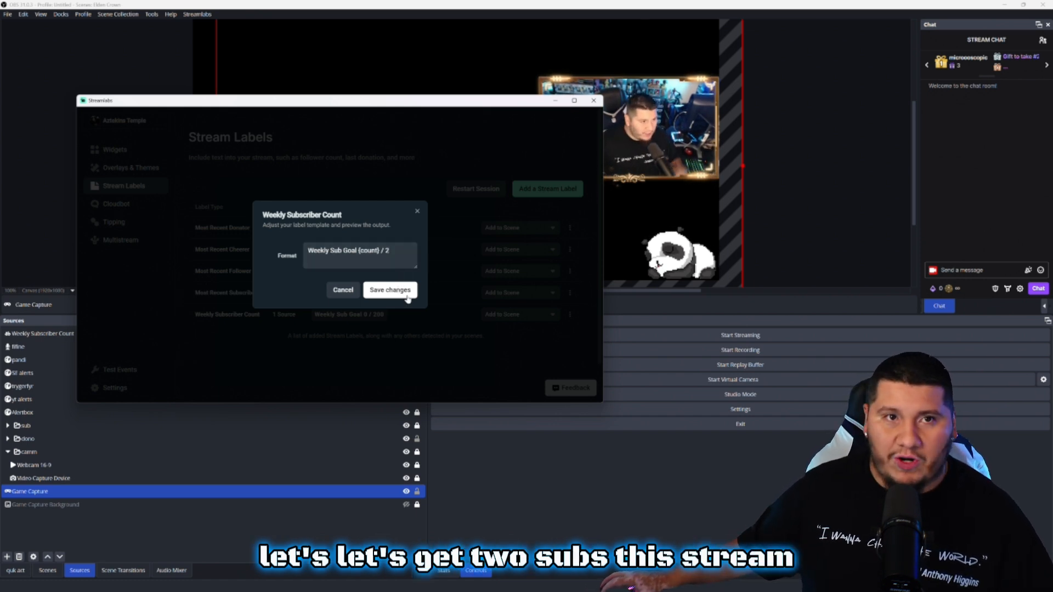
Step: Replace "Weekly" with "daily" in the label format, save the changes and close the Streamlabs window
left_click(327, 252)
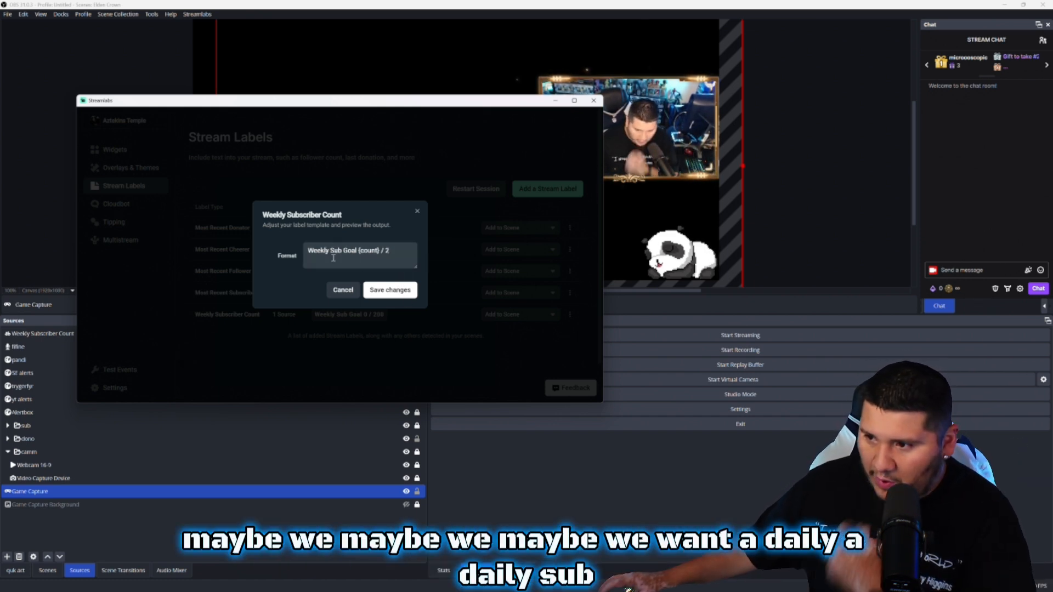
key("BackSpace")
key("BackSpace")
key("BackSpace")
key("BackSpace")
key("BackSpace")
key("BackSpace")
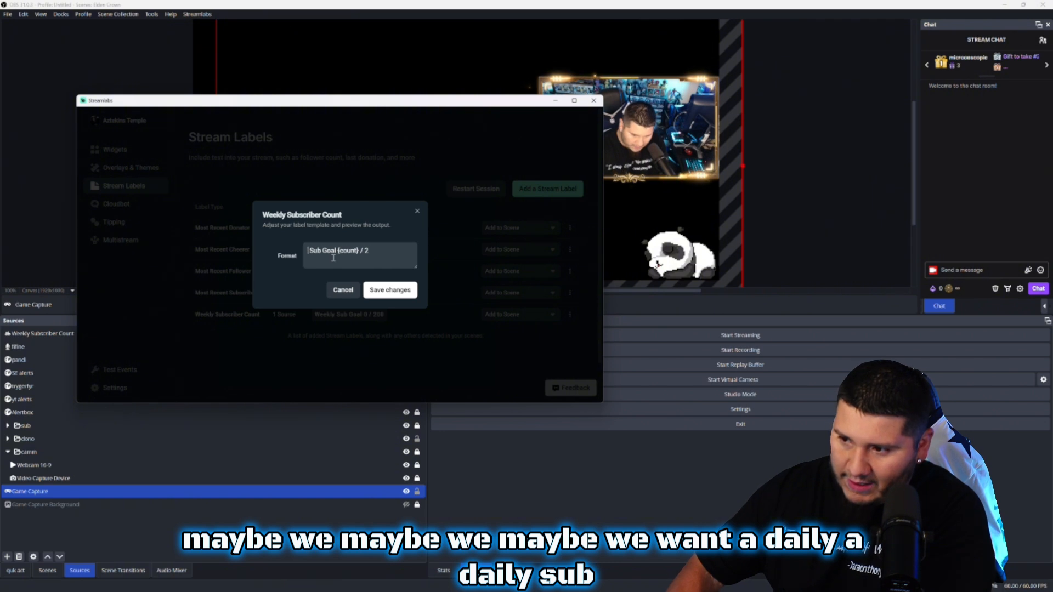
type("daily")
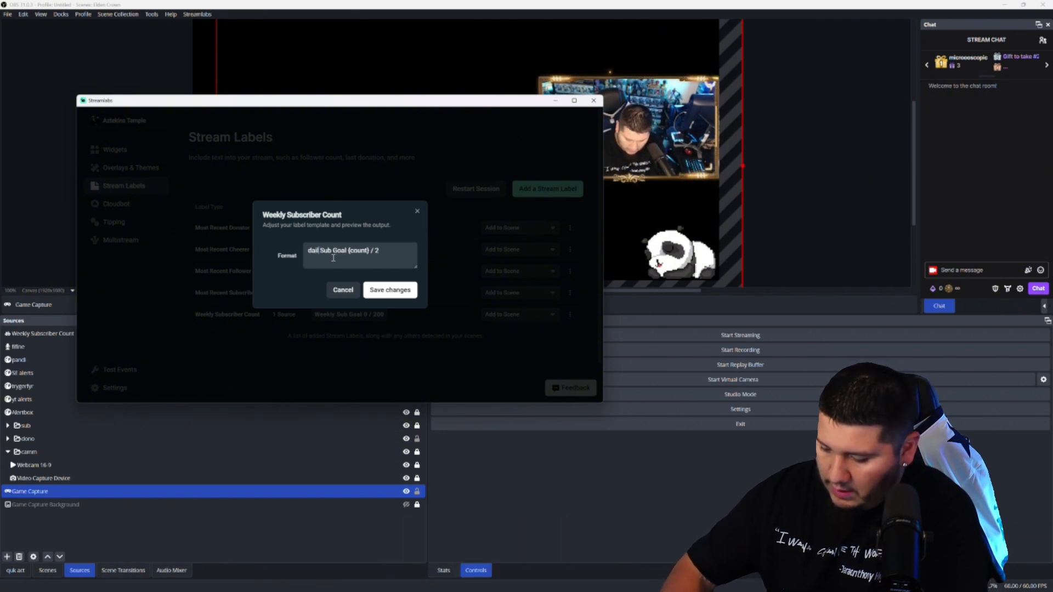
left_click(388, 290)
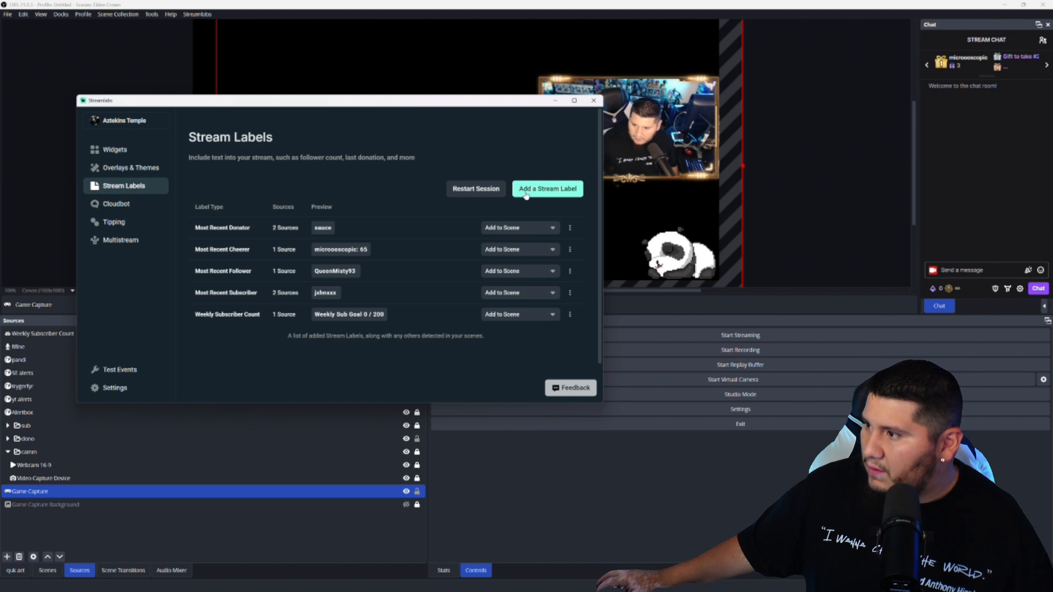
left_click(593, 101)
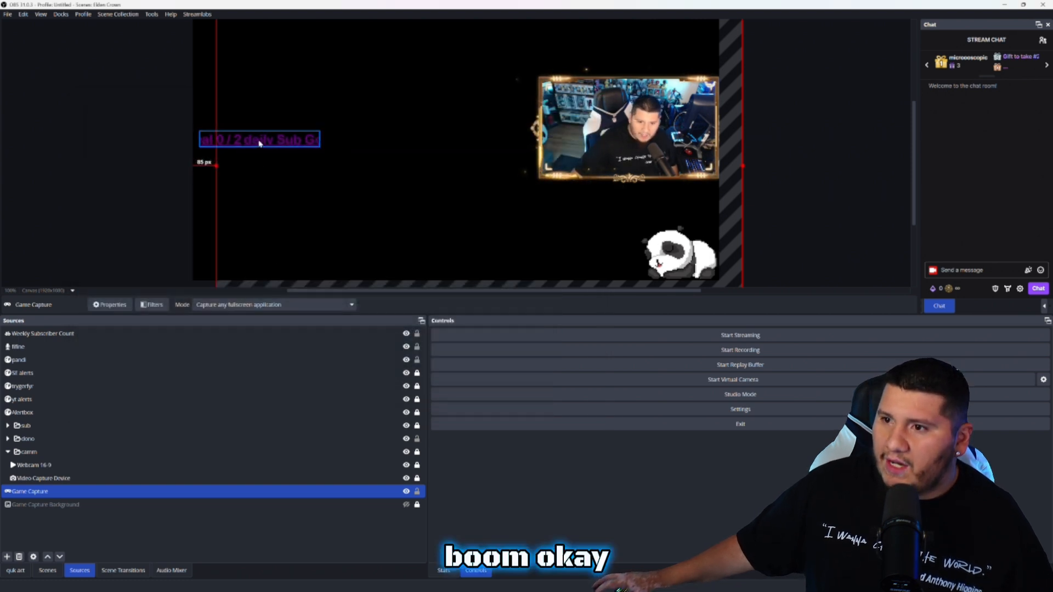
Step: Place the sub goal label inside the webcam frame's upper-left corner, about 1272 px from the canvas's left edge, and disable its Scroll filter
left_click_drag(267, 139, 598, 86)
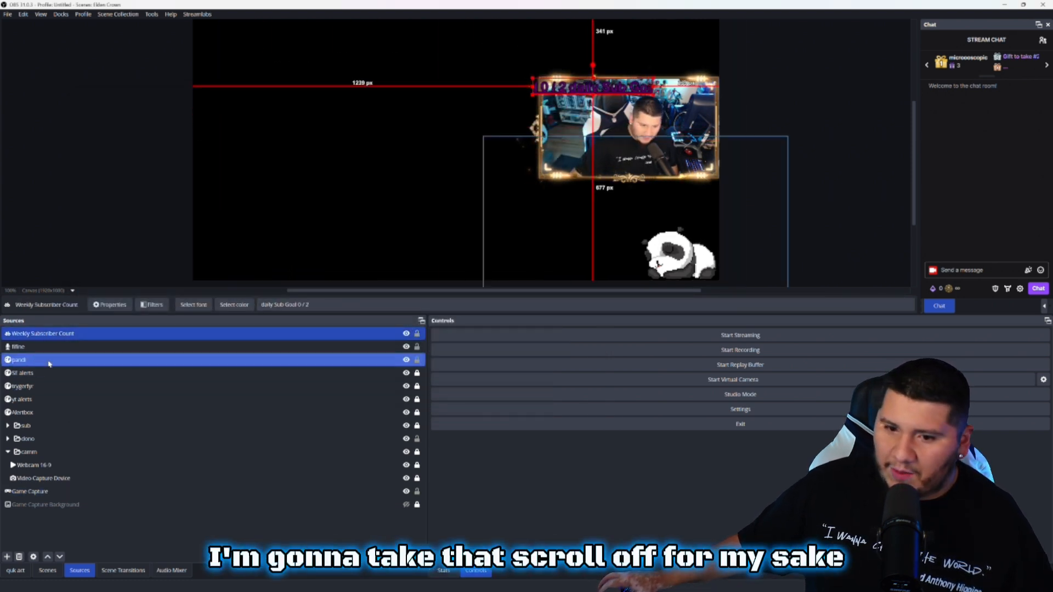
right_click(61, 336)
left_click(81, 314)
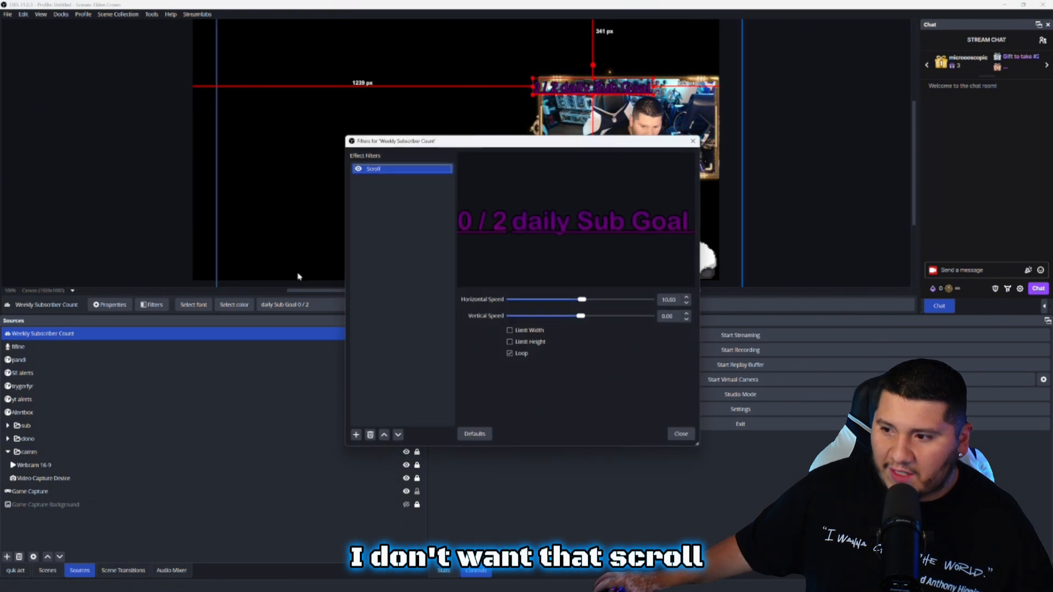
left_click(358, 170)
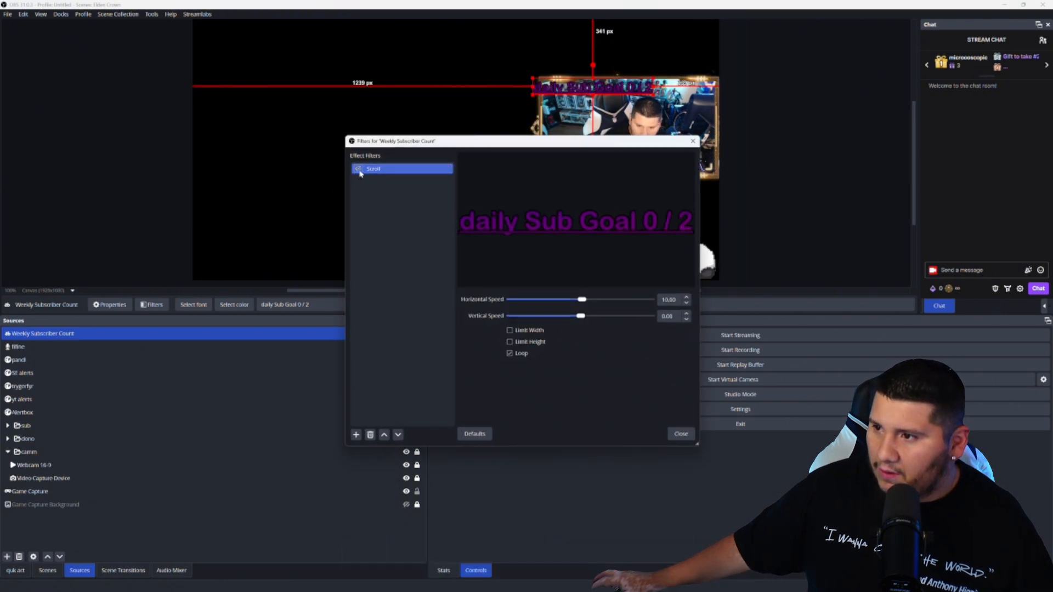
left_click(682, 434)
left_click_drag(580, 88, 589, 92)
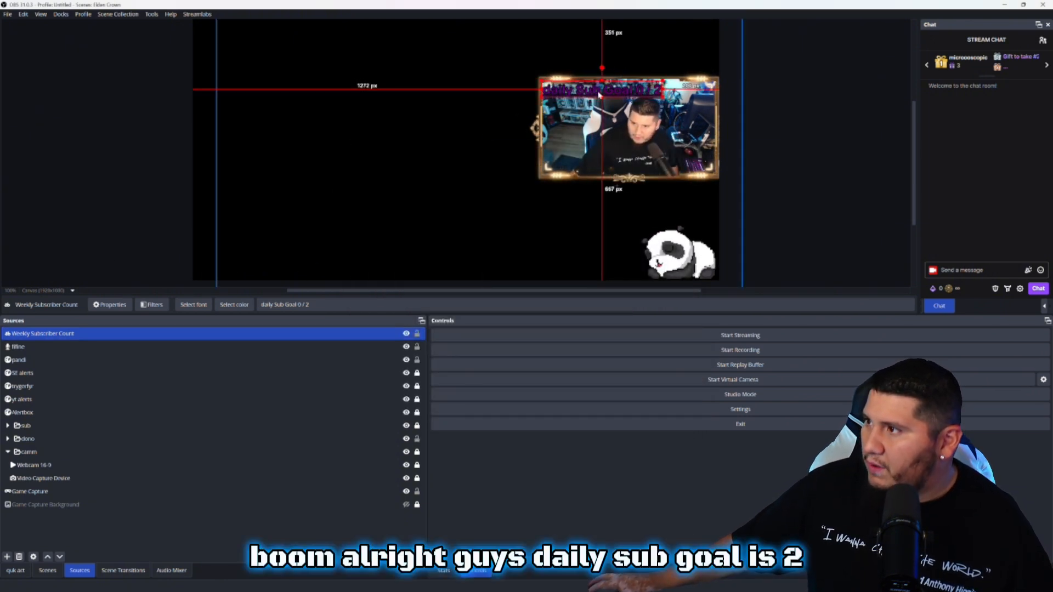
left_click(478, 167)
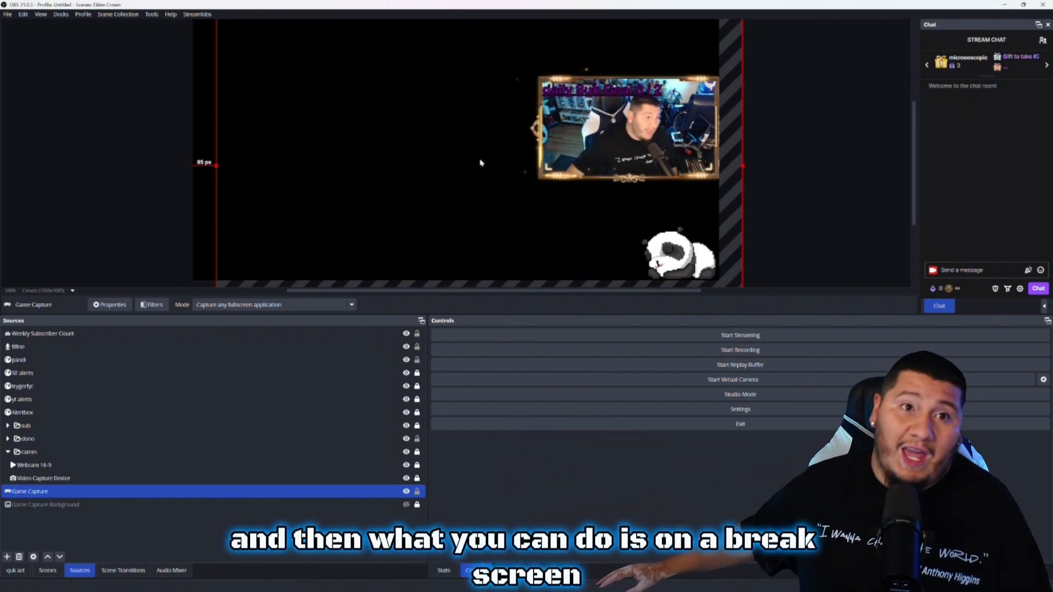
Step: Set the goal number in the Weekly Subscriber Count label format to 5, save it, and close the Streamlabs window
left_click(191, 15)
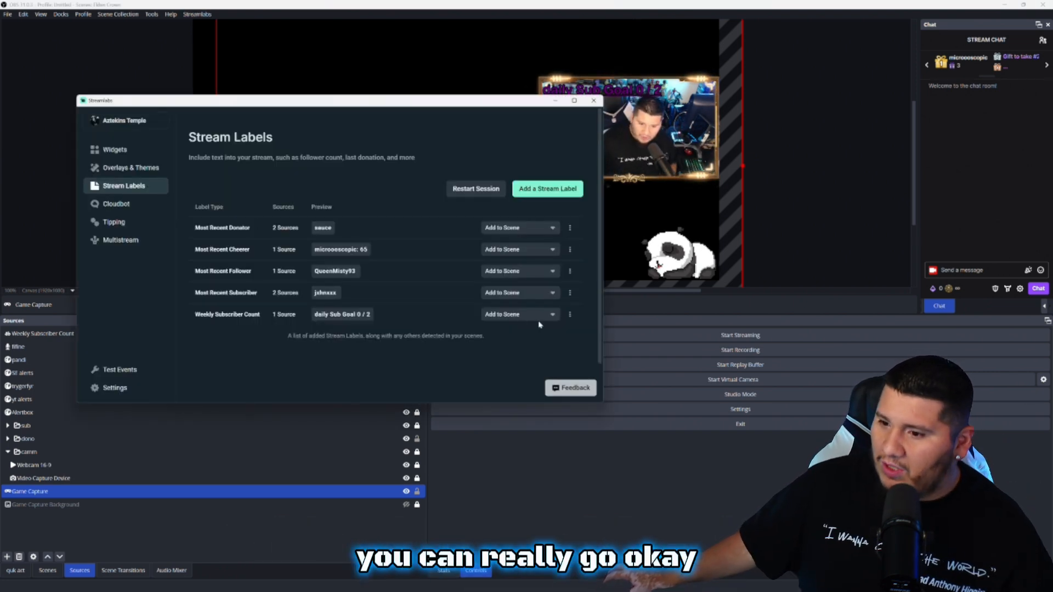
left_click(570, 314)
left_click(562, 332)
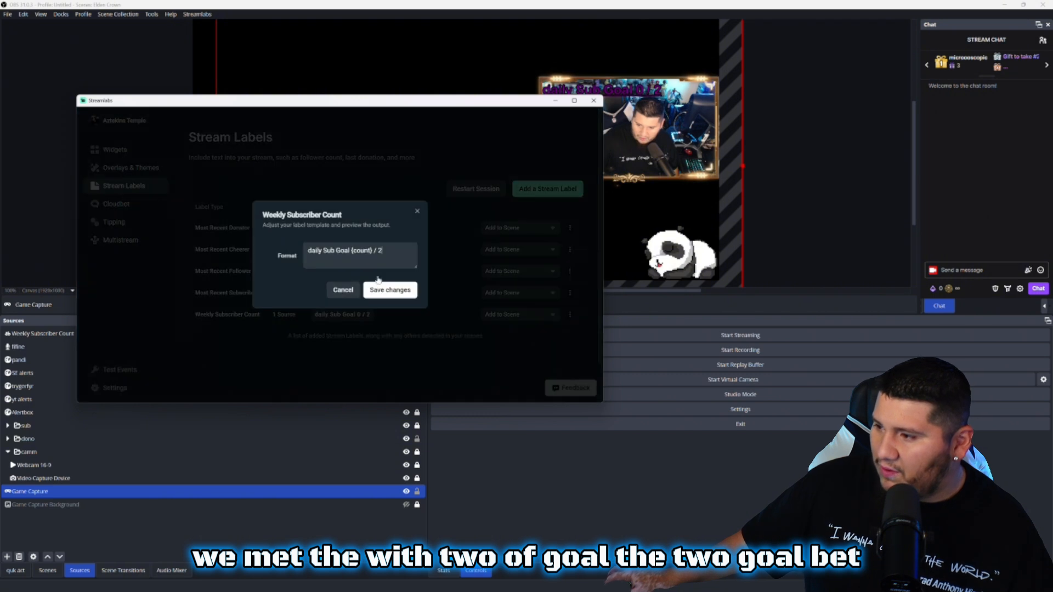
key("BackSpace")
type("5")
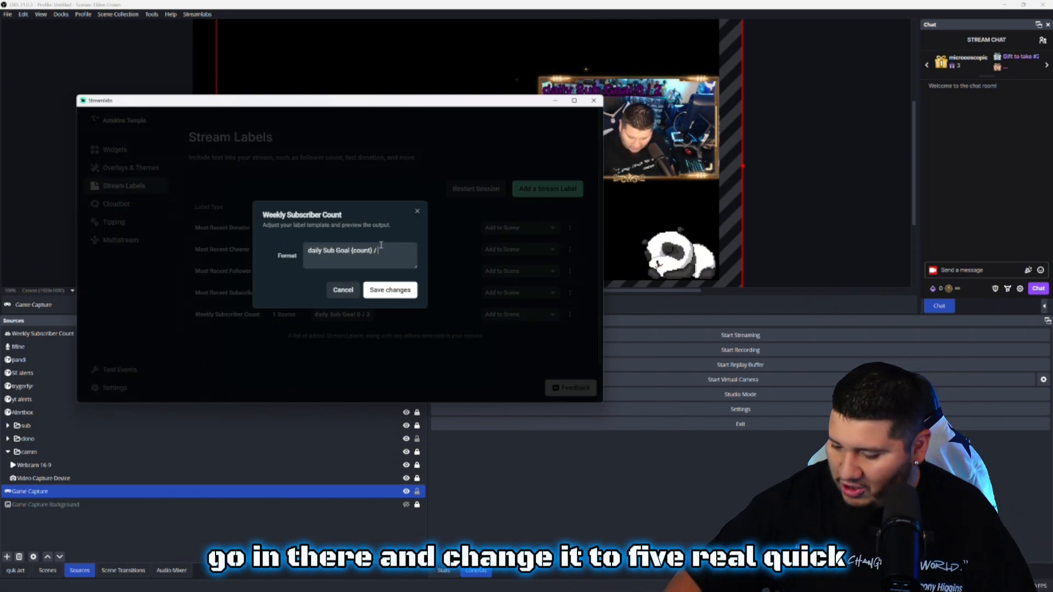
left_click(395, 290)
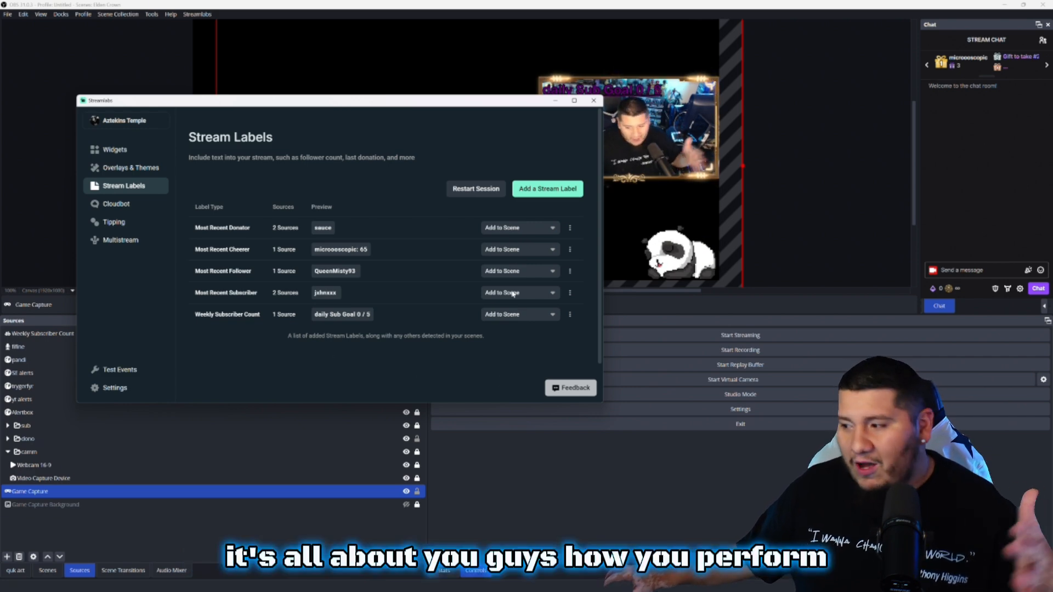
left_click(593, 101)
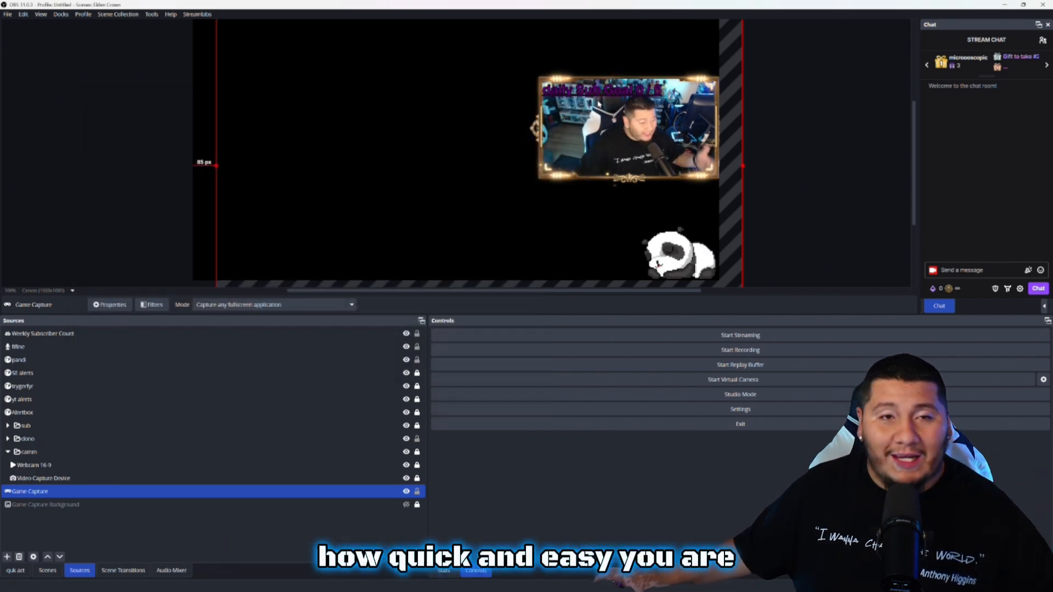
left_click(169, 179)
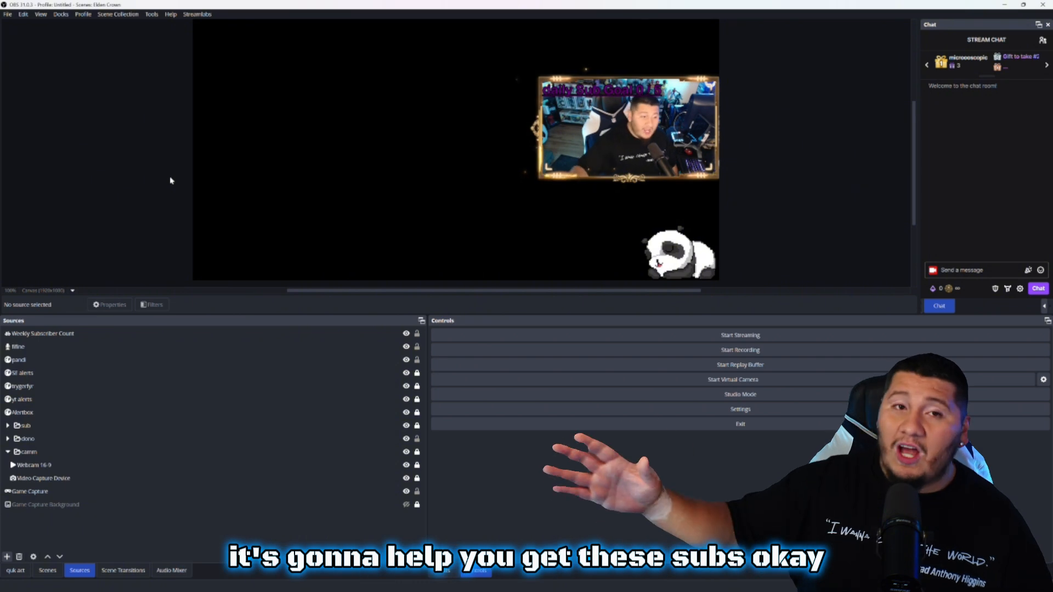